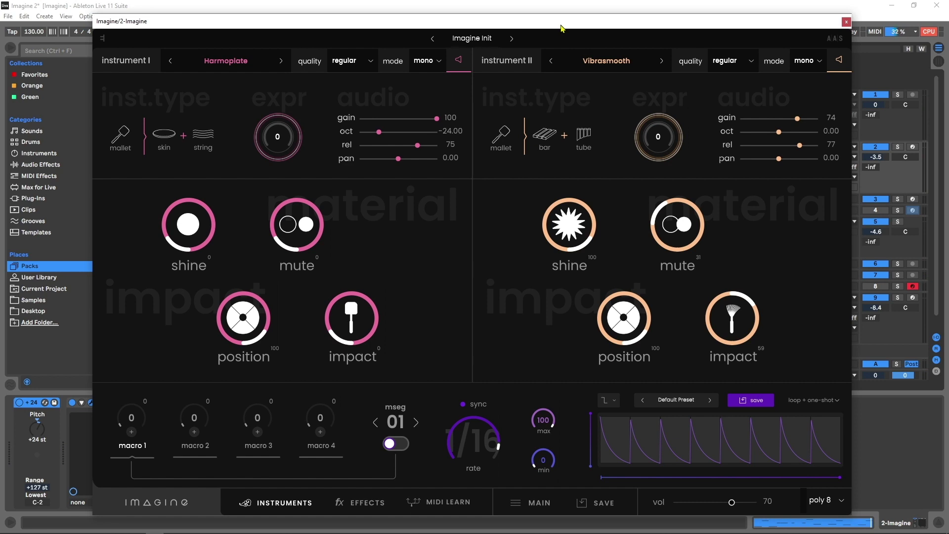
Play the arrangement with the drum loop track muted and reactivate that track once auditioned.
drag(561, 27, 345, 49)
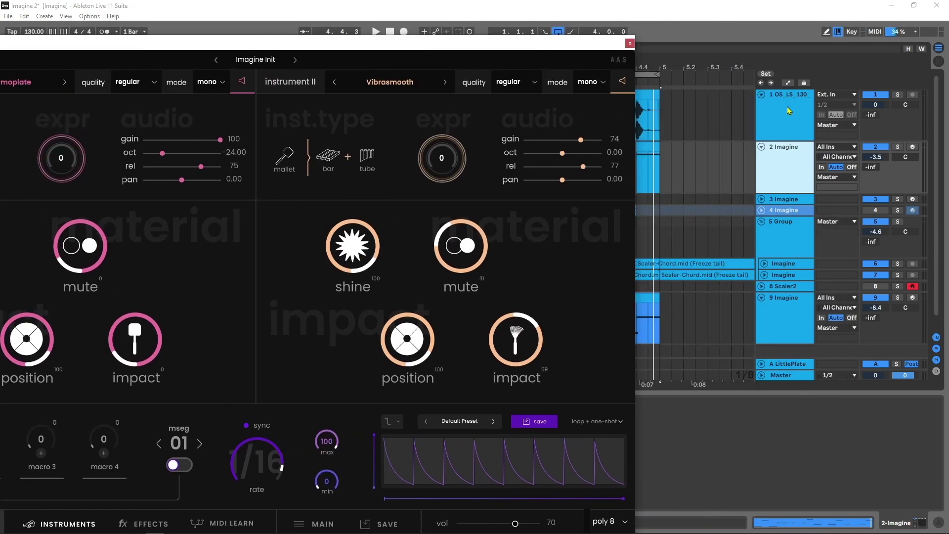
drag(575, 46, 728, 97)
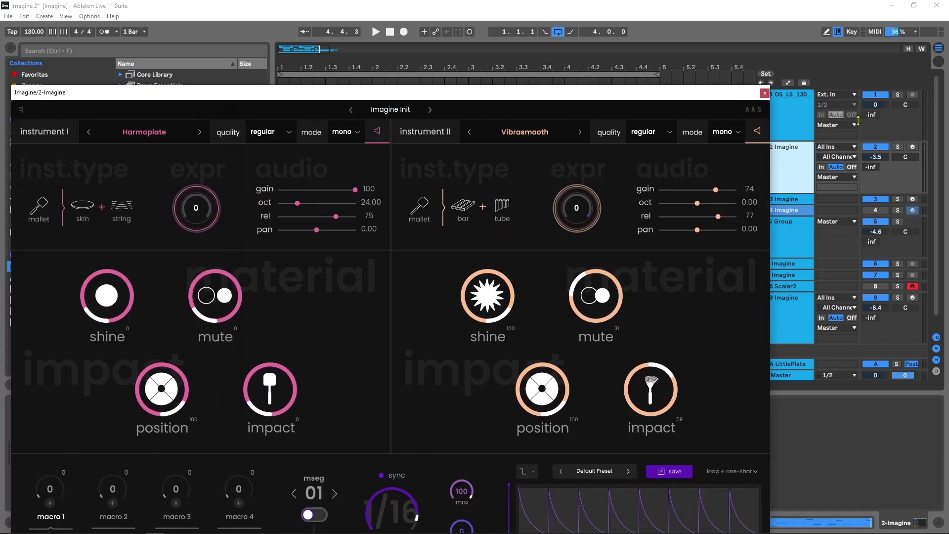
click(875, 95)
drag(687, 95, 758, 51)
key(space)
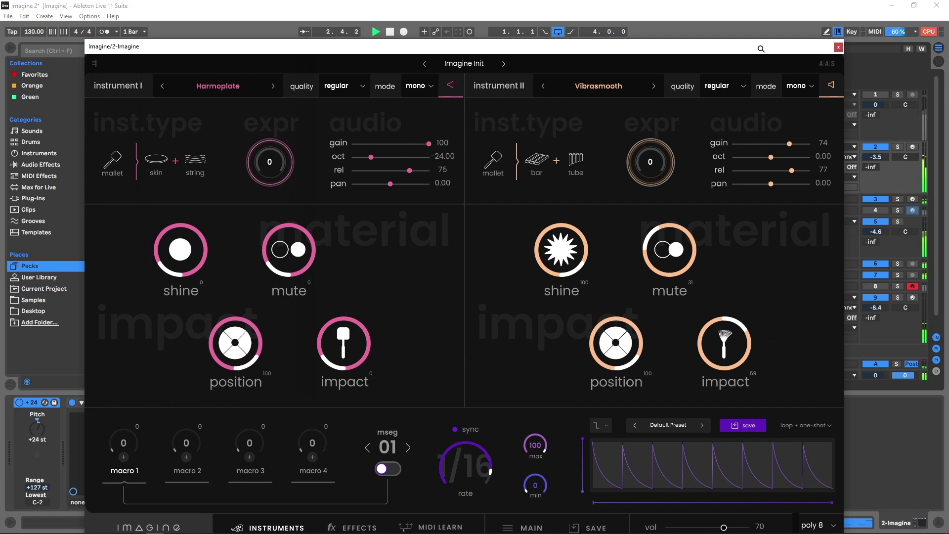
drag(718, 49, 710, 32)
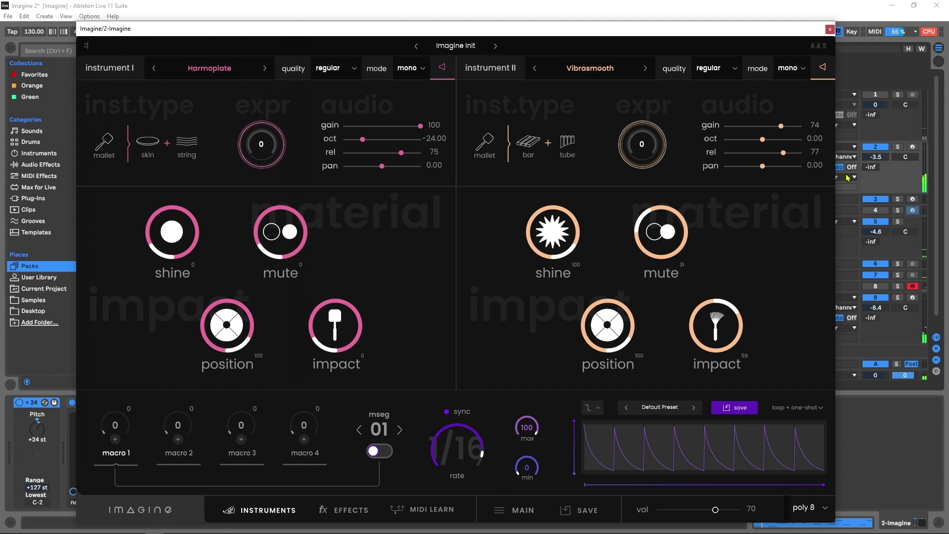
click(875, 94)
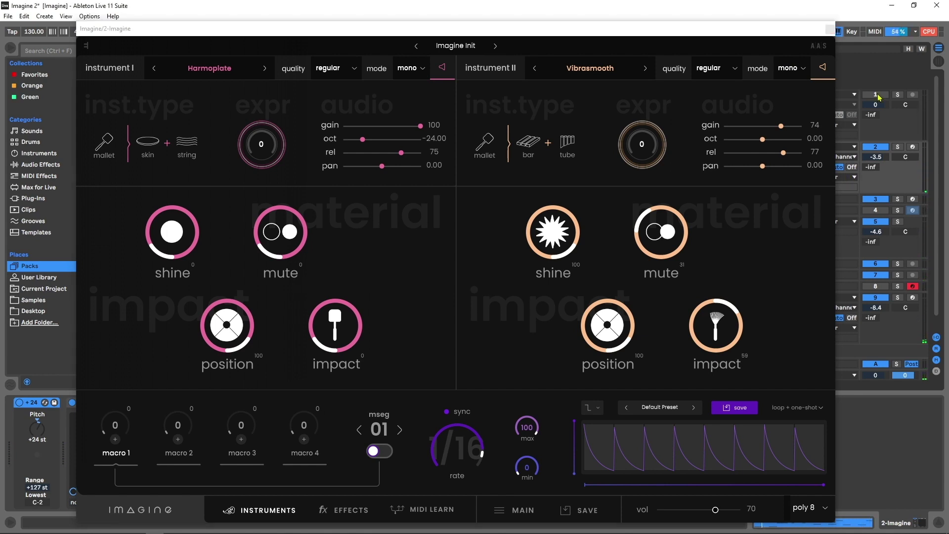
Replace the Imagine device on track 2 with a fresh default instance and solo that track during playback.
click(829, 29)
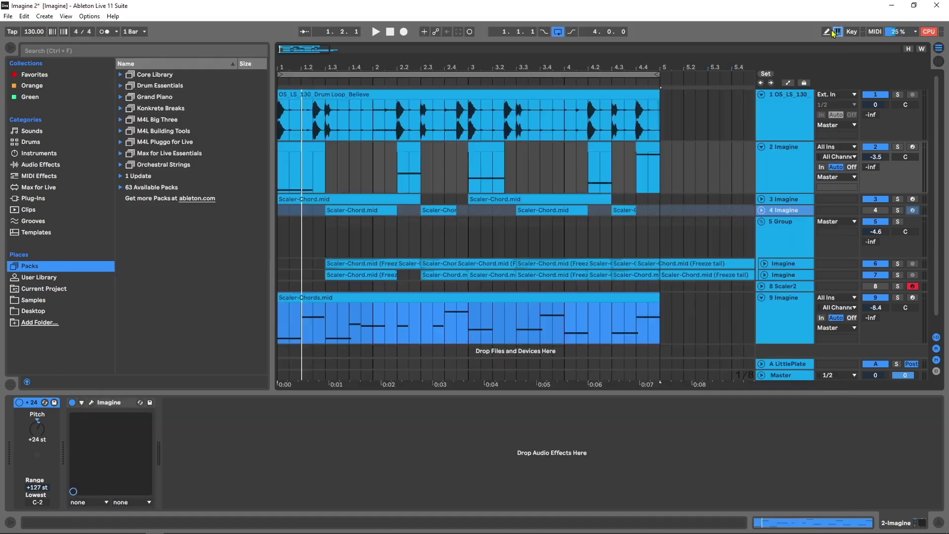
click(118, 404)
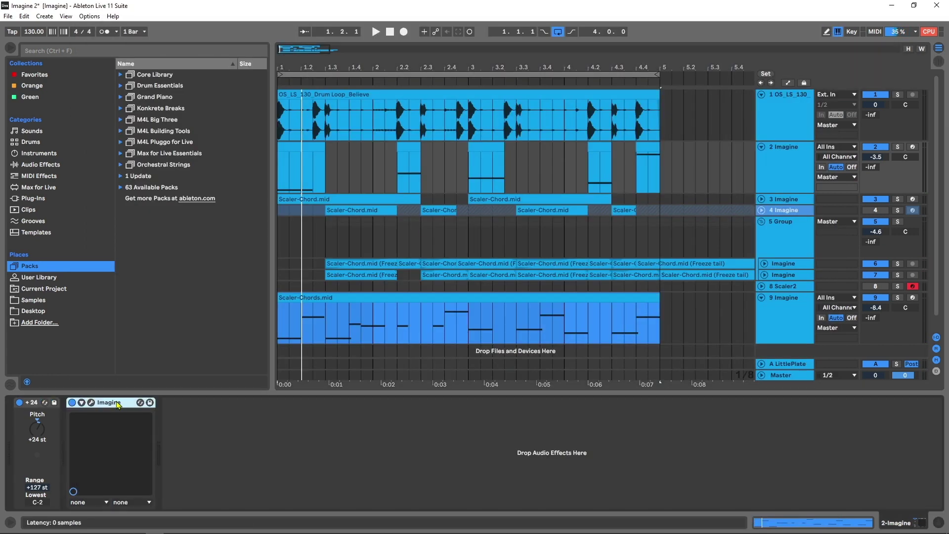
click(91, 402)
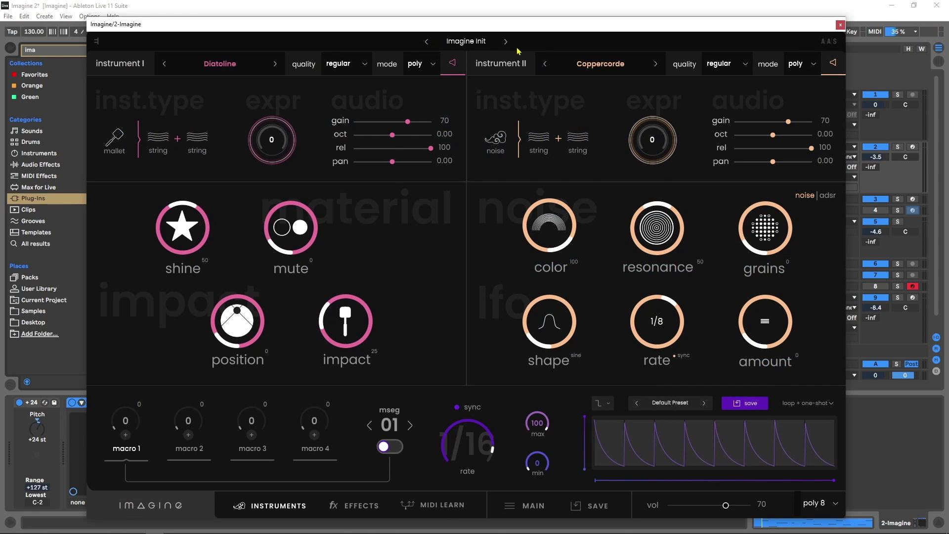
key(space)
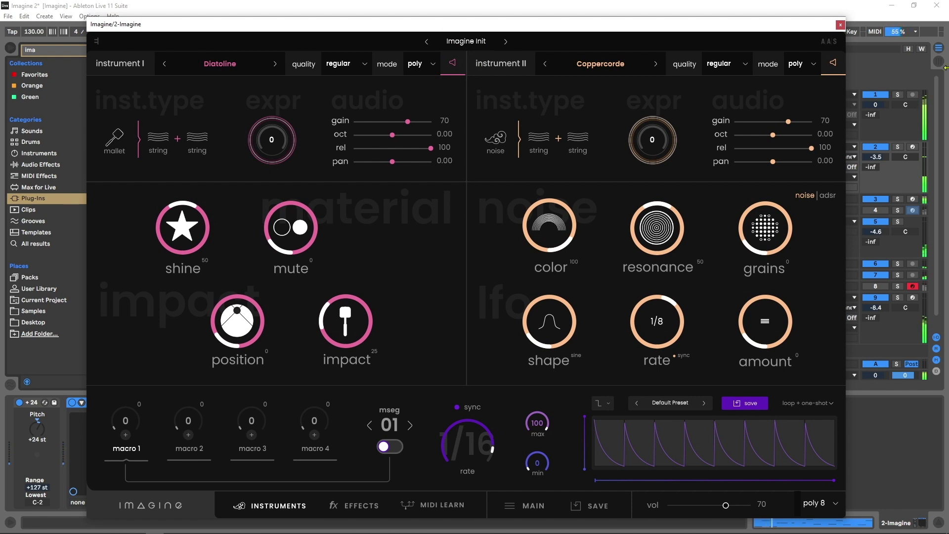
click(897, 147)
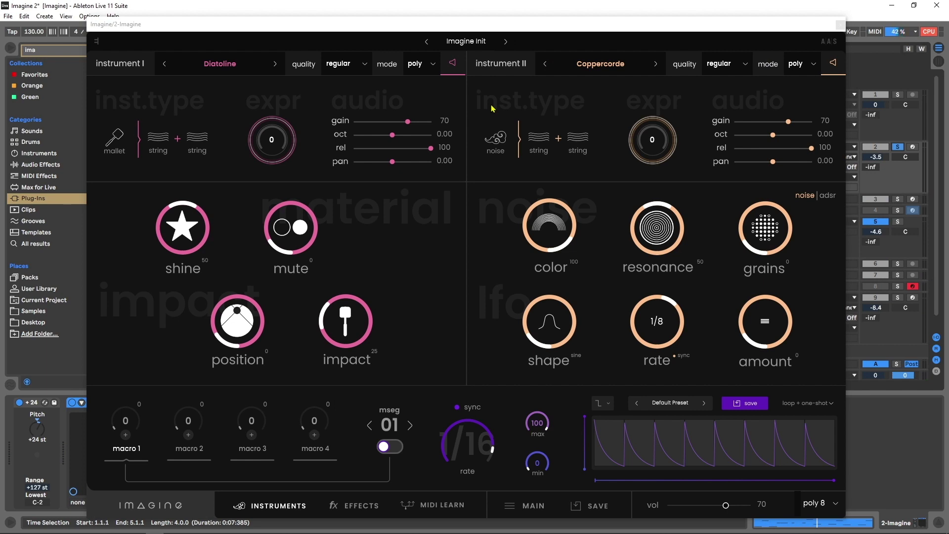
click(467, 41)
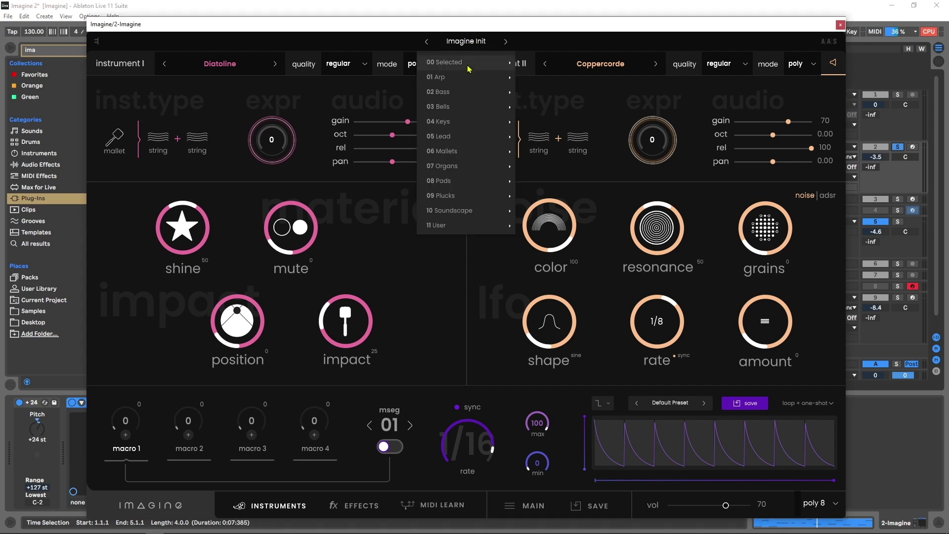
mouse_move(468, 79)
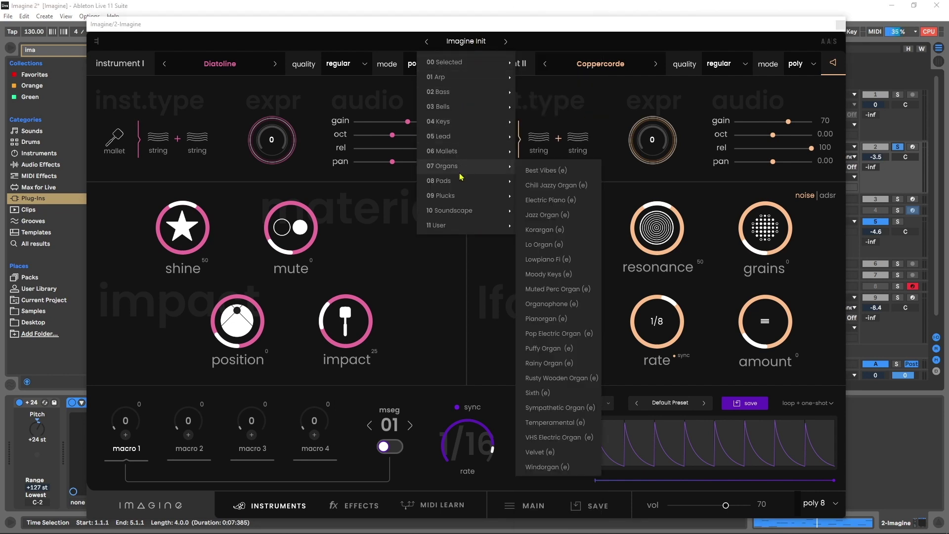
mouse_move(463, 221)
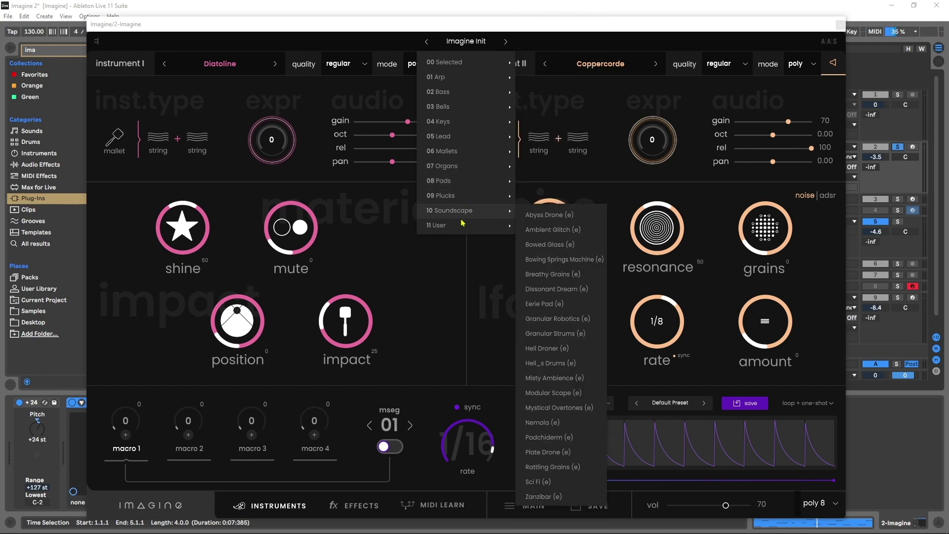
click(385, 98)
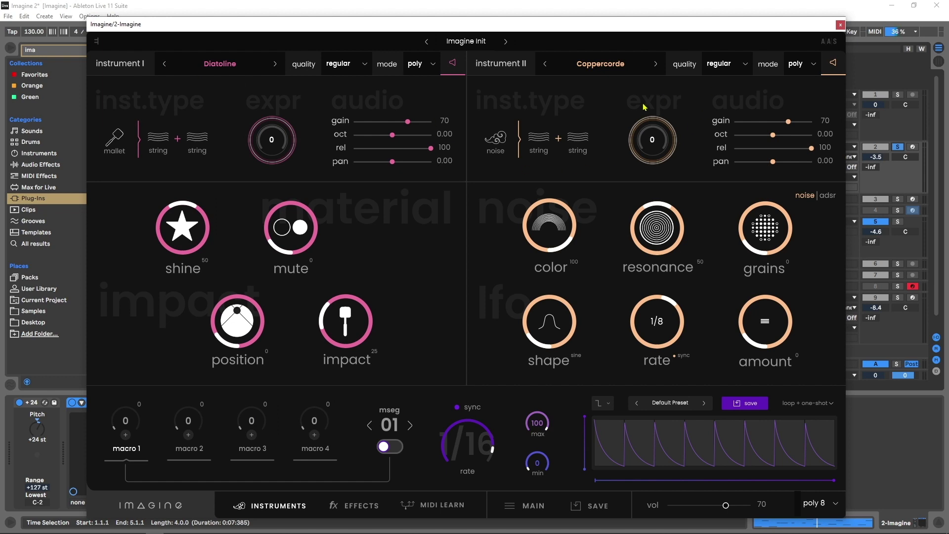
Load Metalophonica from the sequence exciter's bar.bar category into Instrument I.
click(210, 65)
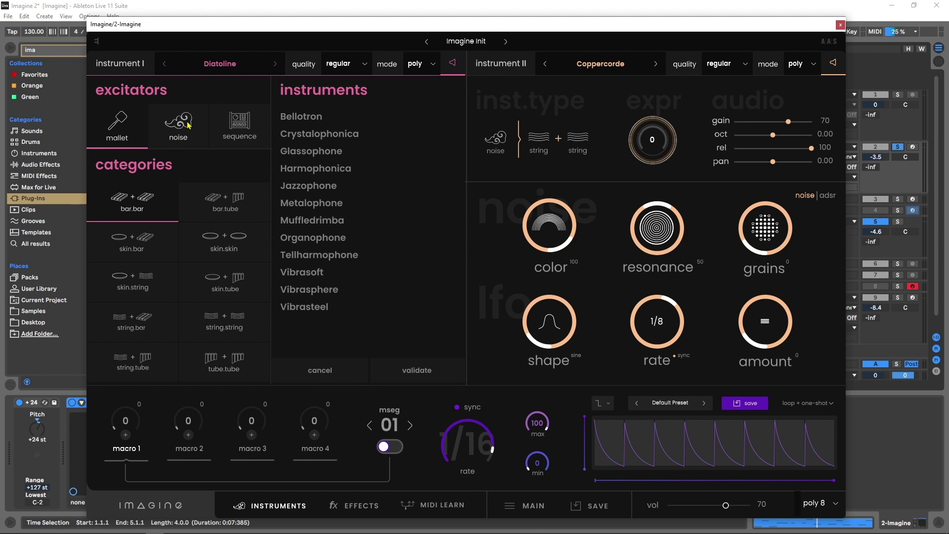
click(243, 130)
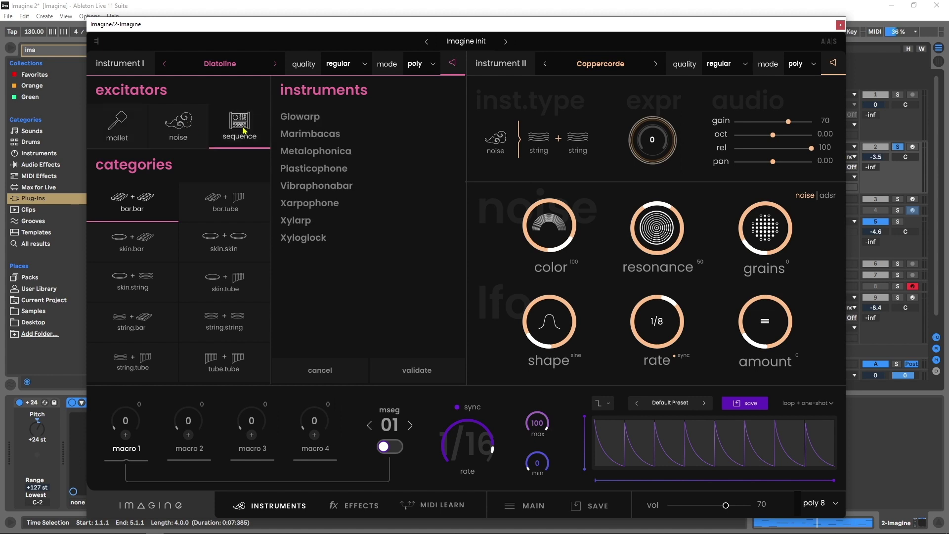
click(311, 153)
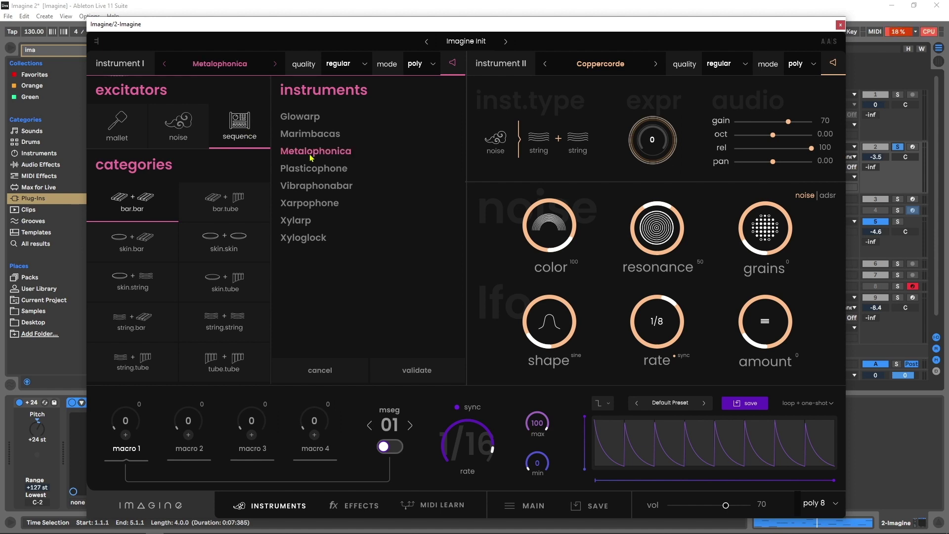
click(419, 371)
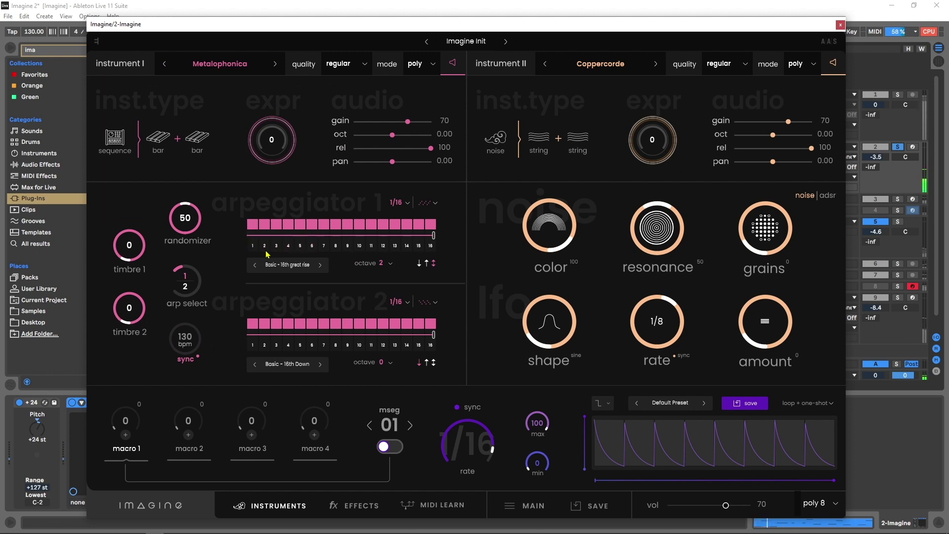
Load Celestadrum from the mallet exciter's skin.string category into Instrument I after browsing the other resonator combinations.
click(230, 66)
click(111, 135)
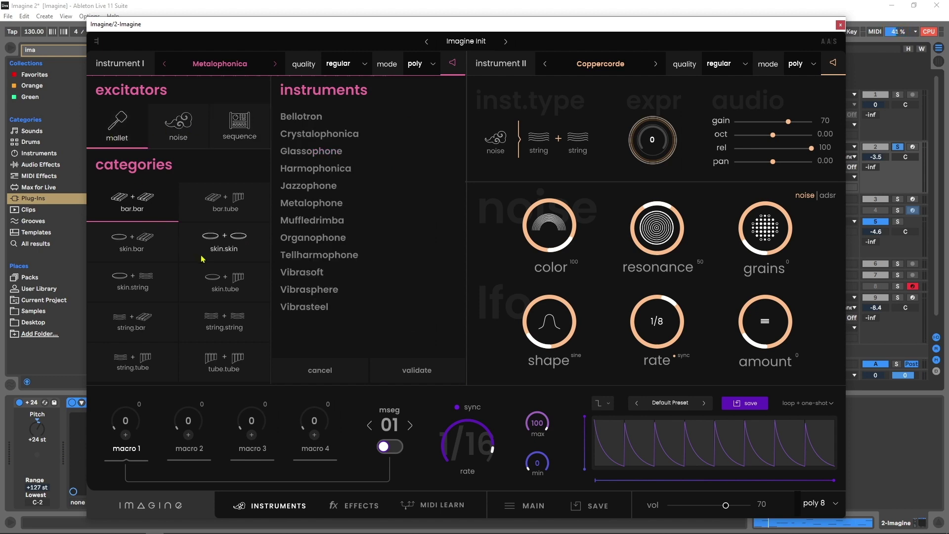
click(133, 283)
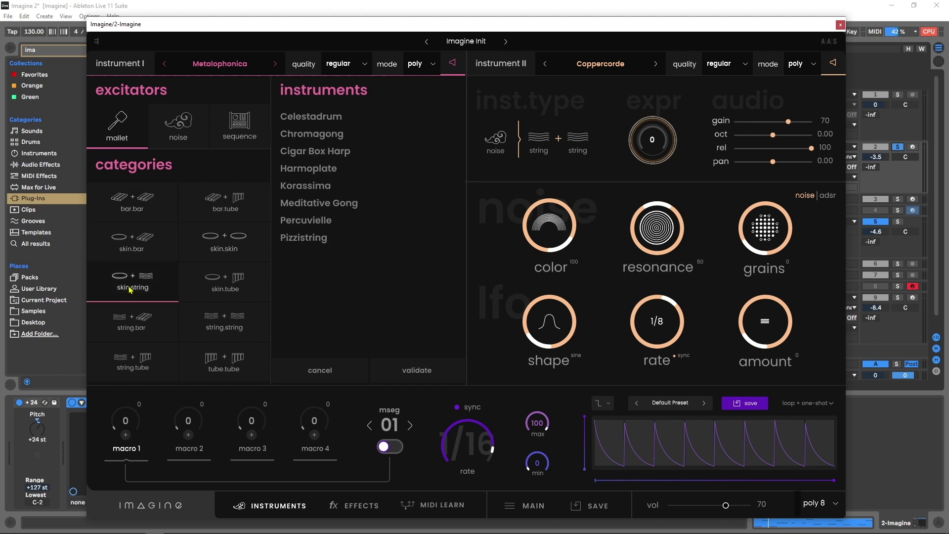
click(309, 118)
click(131, 327)
click(132, 362)
click(224, 363)
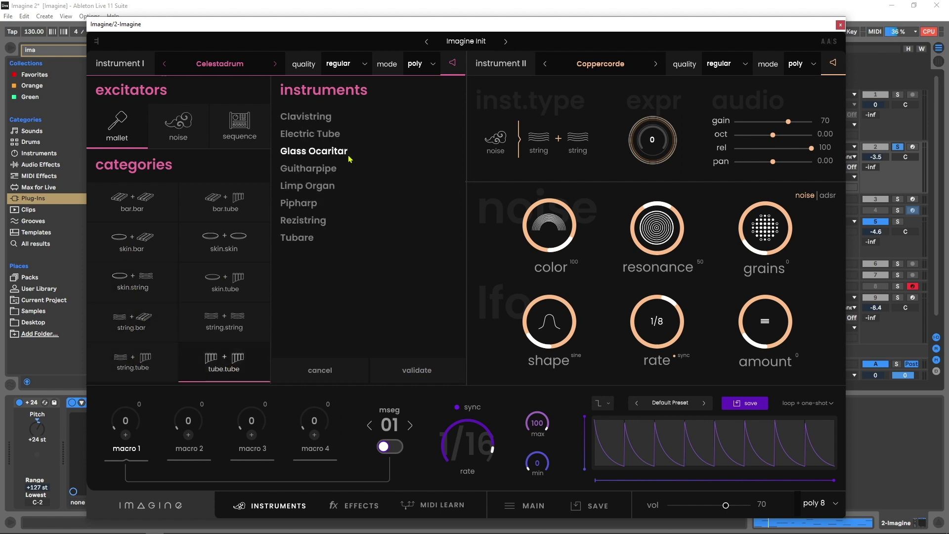
click(240, 283)
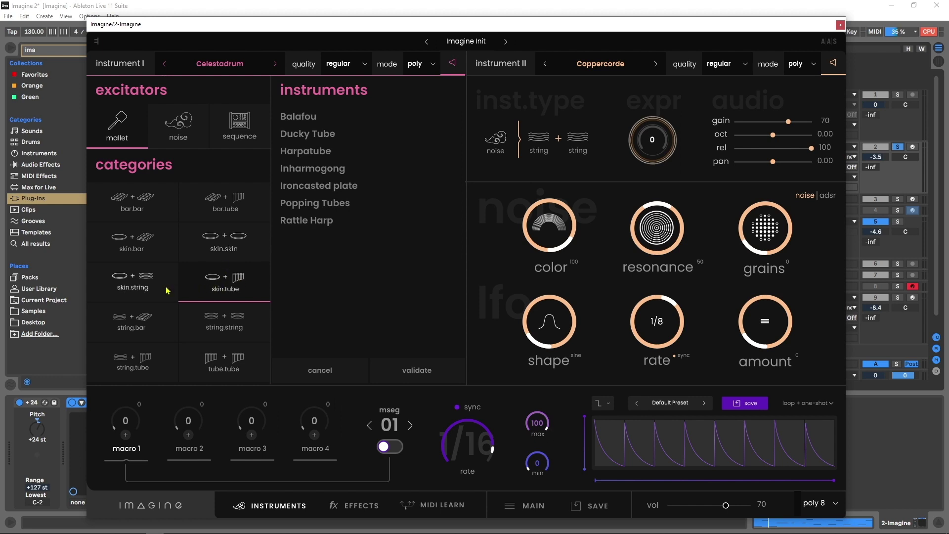
click(130, 284)
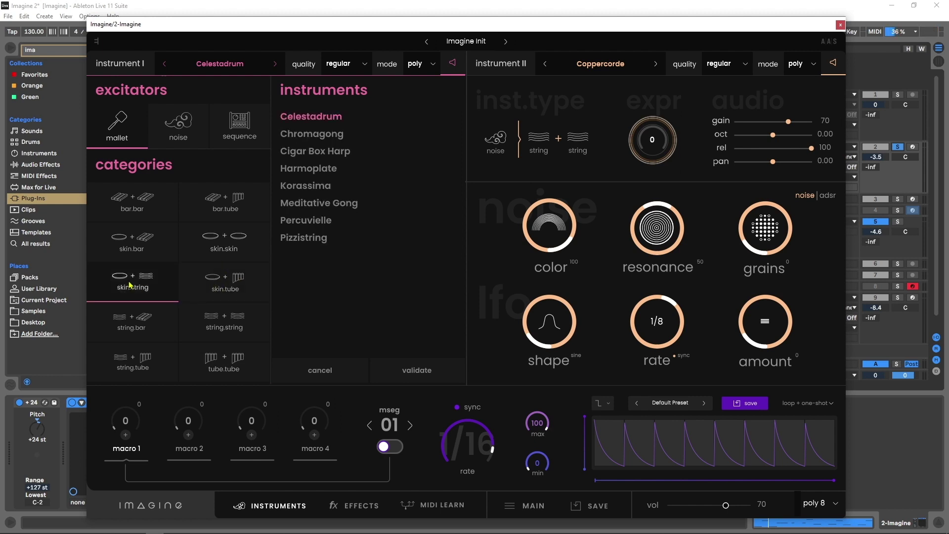
click(395, 374)
Switch off Instrument II and set Instrument I's octave to -24.00 and gain to 100.
click(834, 63)
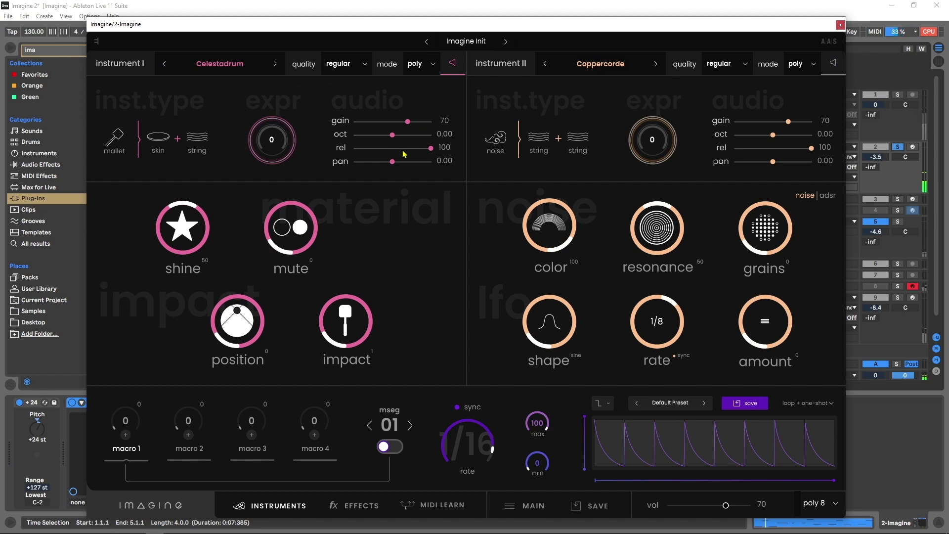
drag(393, 135, 374, 137)
drag(408, 121, 431, 123)
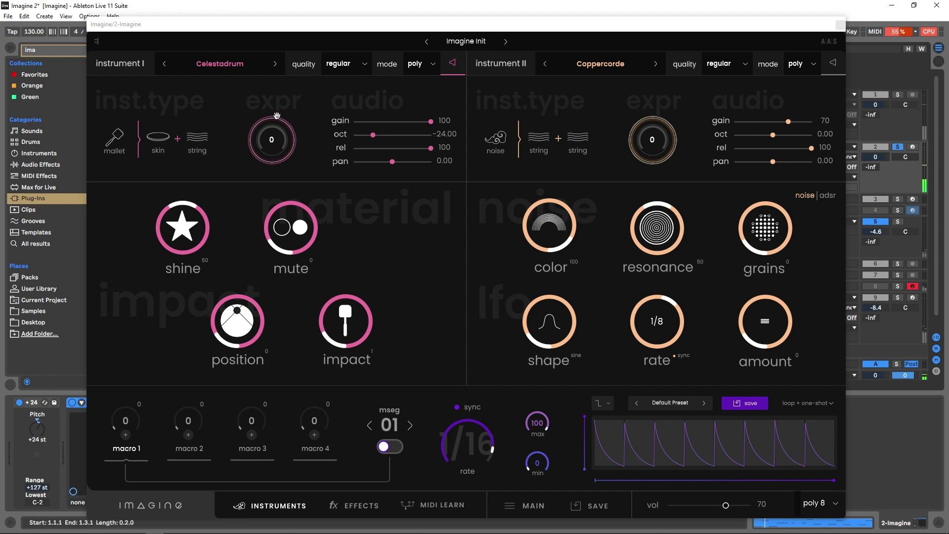
Try raising Instrument I's expr amount, including to 54, and reset it to 0.
drag(266, 149, 281, 96)
drag(271, 143, 276, 109)
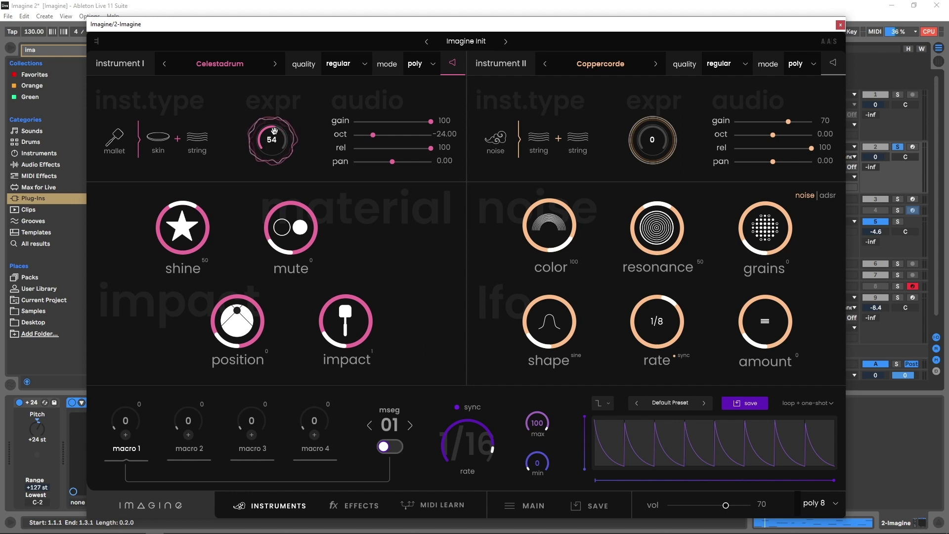
drag(272, 173, 271, 195)
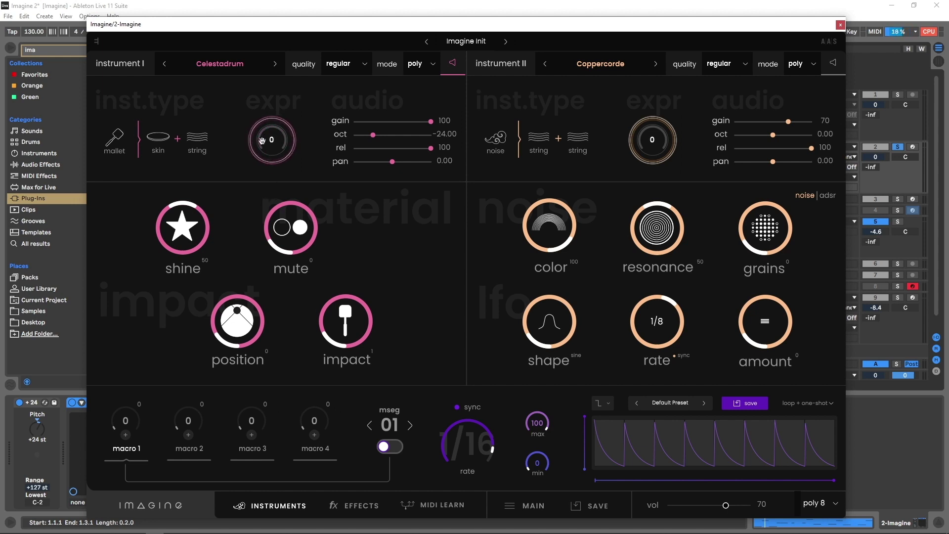
mouse_move(271, 144)
mouse_down()
mouse_move(295, 35)
mouse_move(276, 138)
mouse_up()
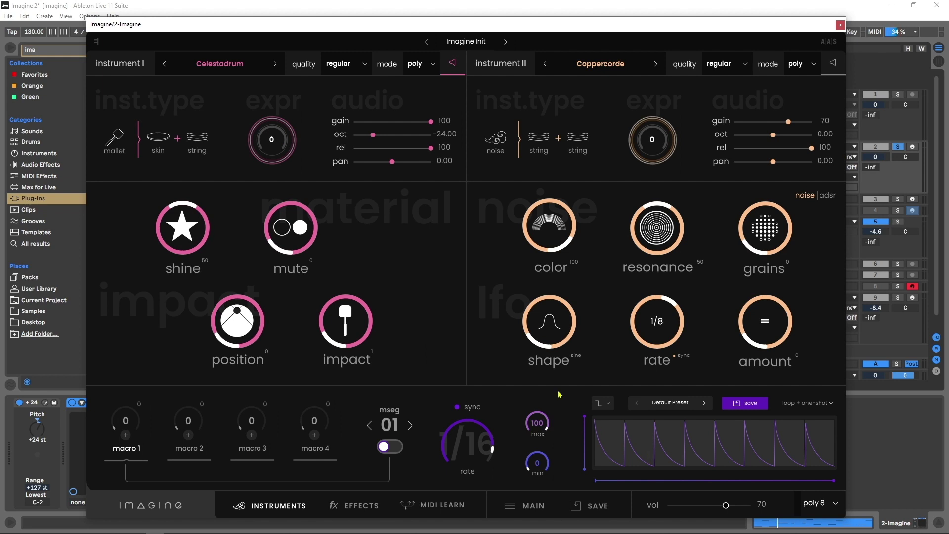
double_click(275, 146)
Try different material settings on Instrument I and set its shine to 0 and its mute to 52.
drag(183, 233, 206, 184)
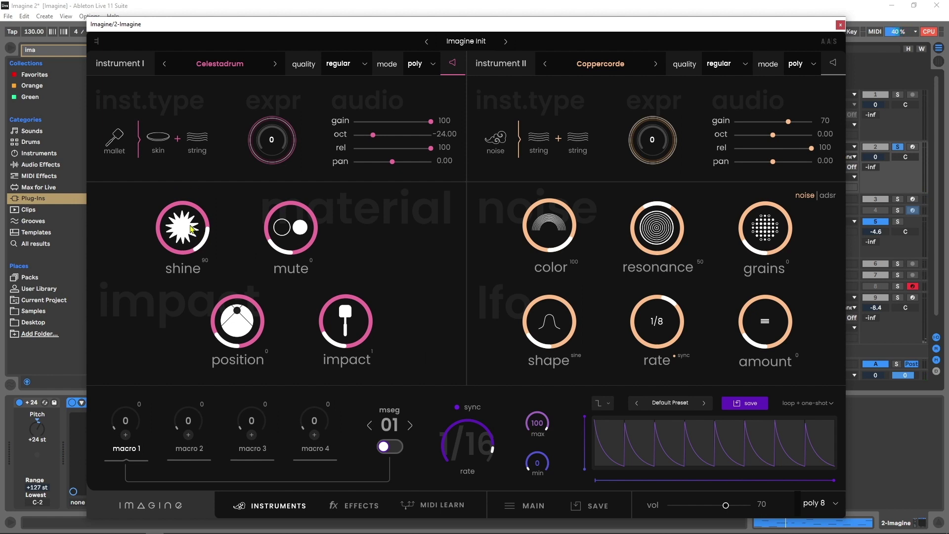
drag(191, 228, 196, 339)
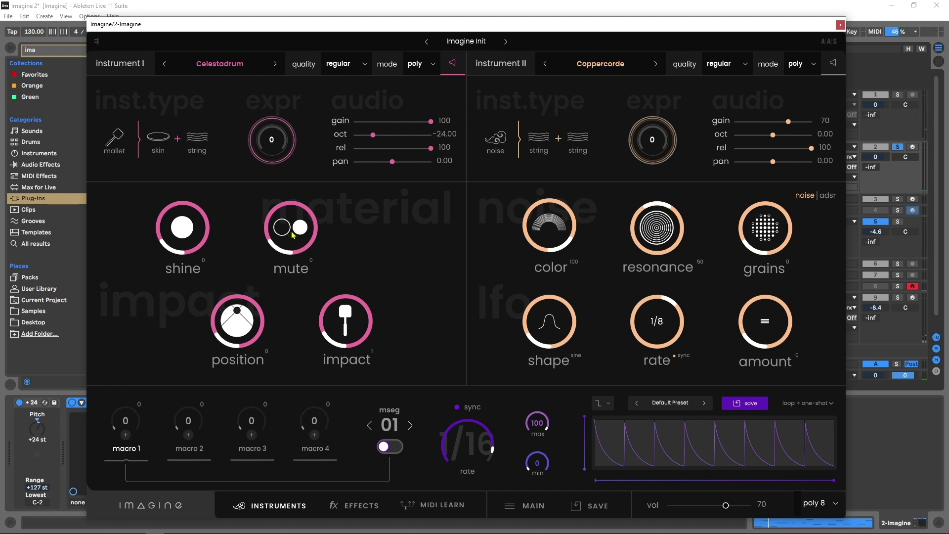
drag(296, 238, 273, 217)
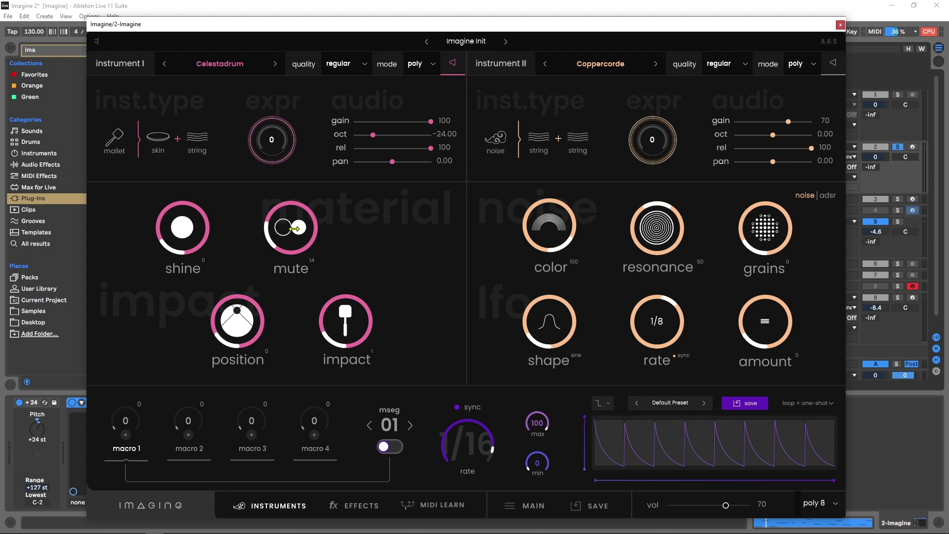
mouse_move(295, 228)
mouse_down()
mouse_move(296, 184)
mouse_move(292, 219)
mouse_up()
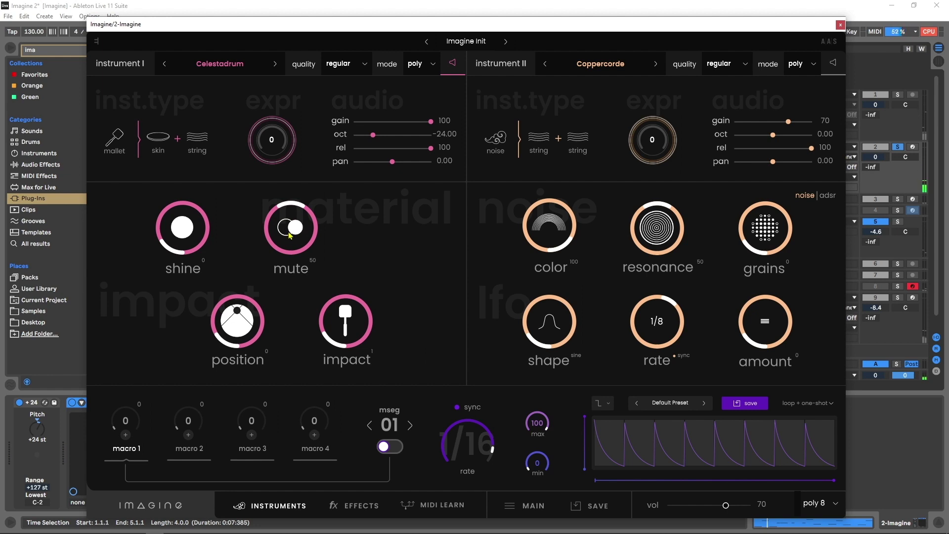
drag(295, 232, 299, 198)
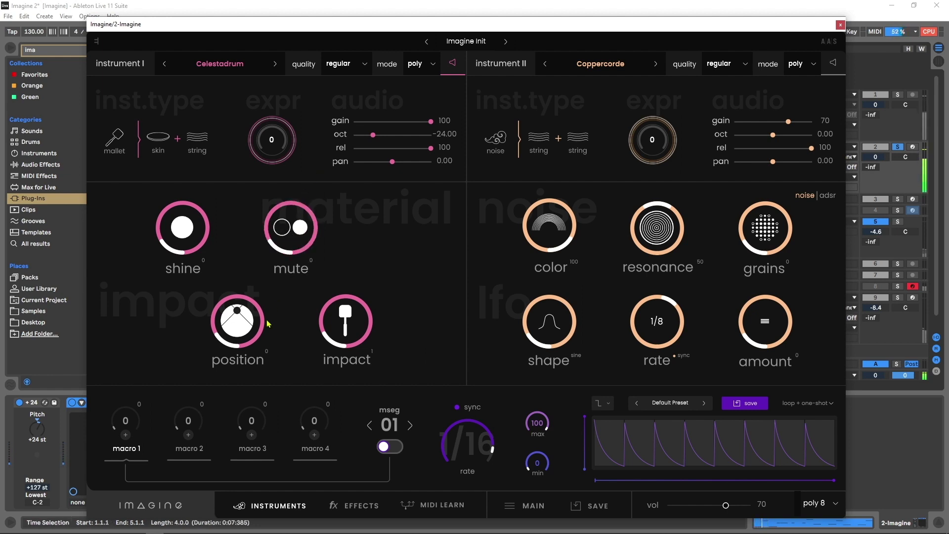
drag(290, 212, 287, 232)
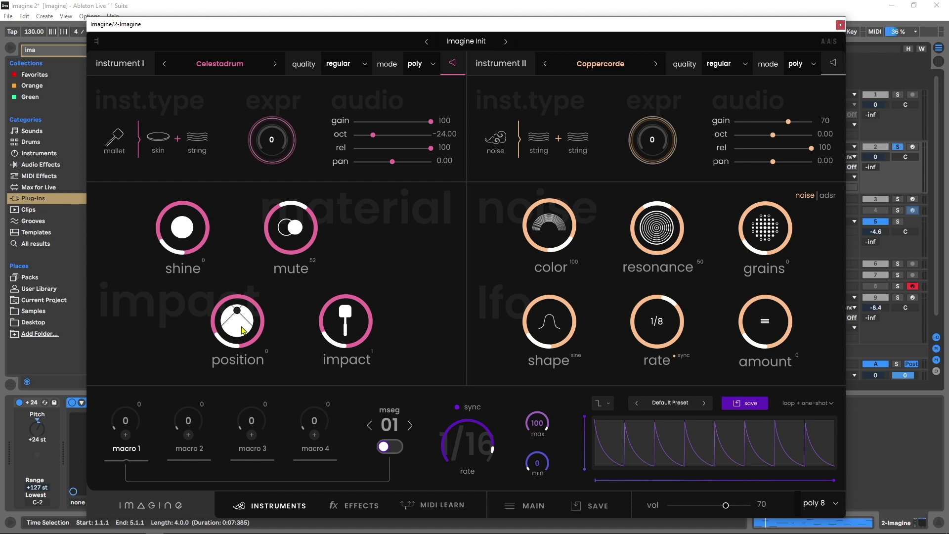
Try different impact positions on Instrument I and return to 0, with mute set to 51 and impact to 28.
drag(242, 329, 248, 347)
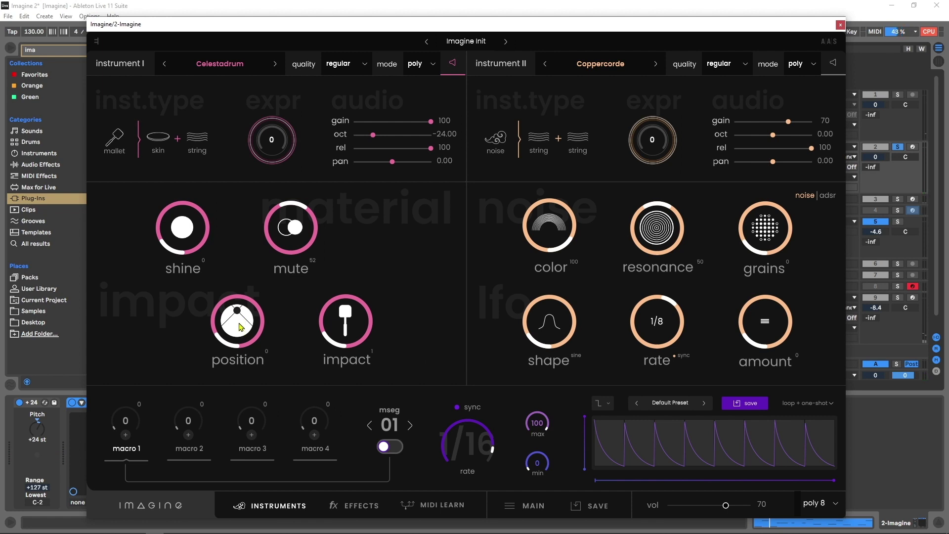
drag(238, 326, 267, 262)
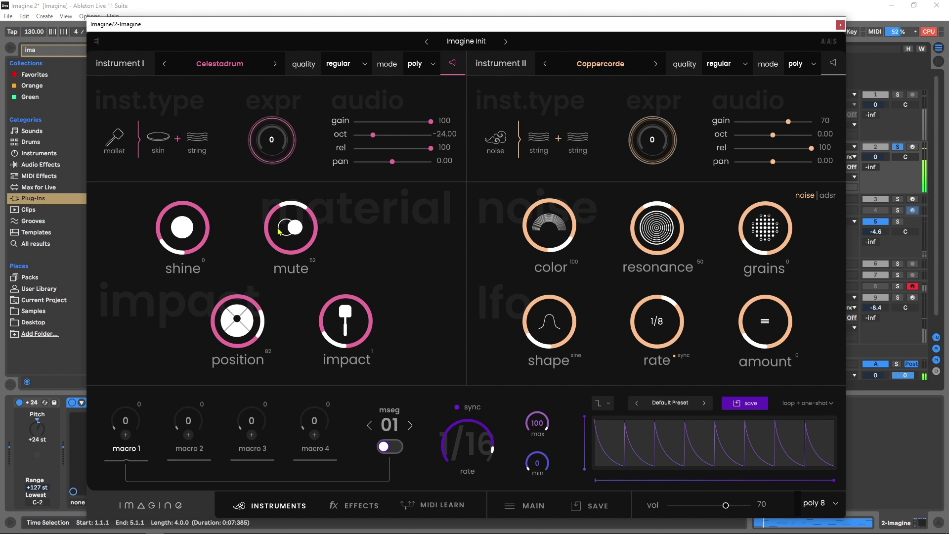
drag(289, 232, 297, 241)
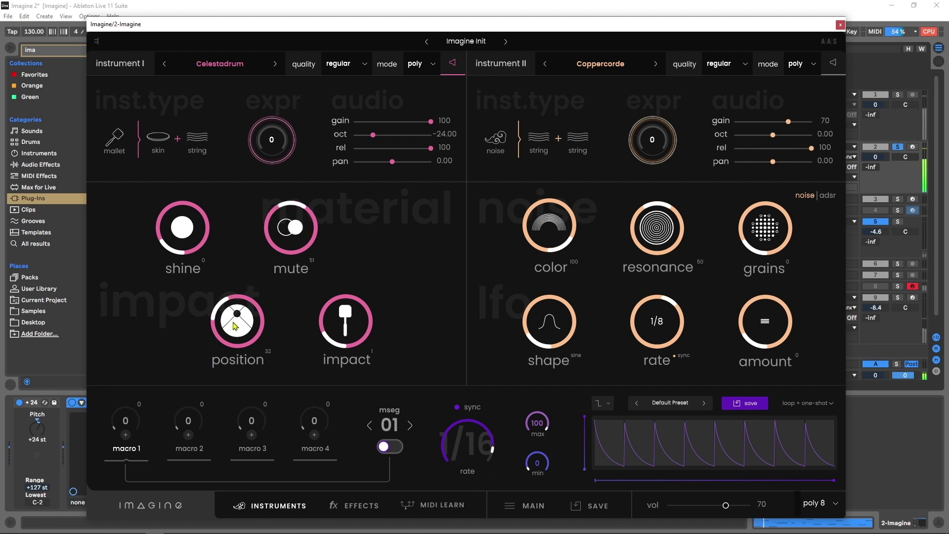
drag(253, 326, 242, 349)
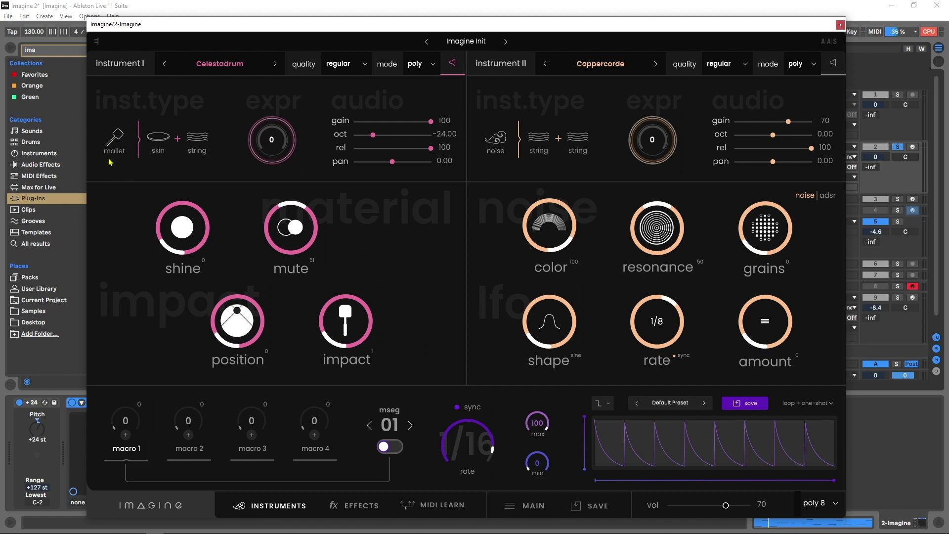
mouse_move(344, 332)
mouse_down()
mouse_move(387, 207)
mouse_move(363, 285)
mouse_up()
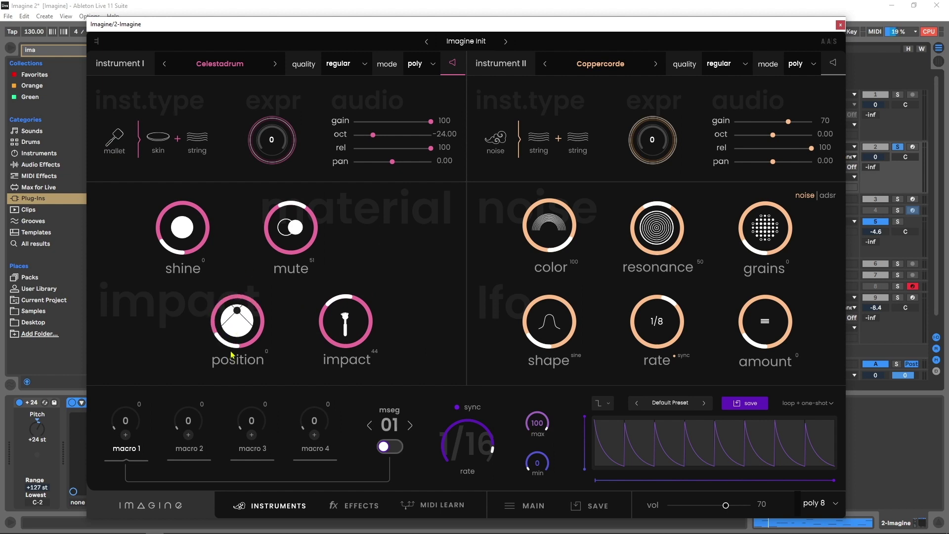
mouse_move(347, 328)
mouse_down()
mouse_move(352, 387)
mouse_move(349, 346)
mouse_move(366, 309)
mouse_move(322, 327)
mouse_move(346, 316)
mouse_move(370, 203)
mouse_move(351, 296)
mouse_up()
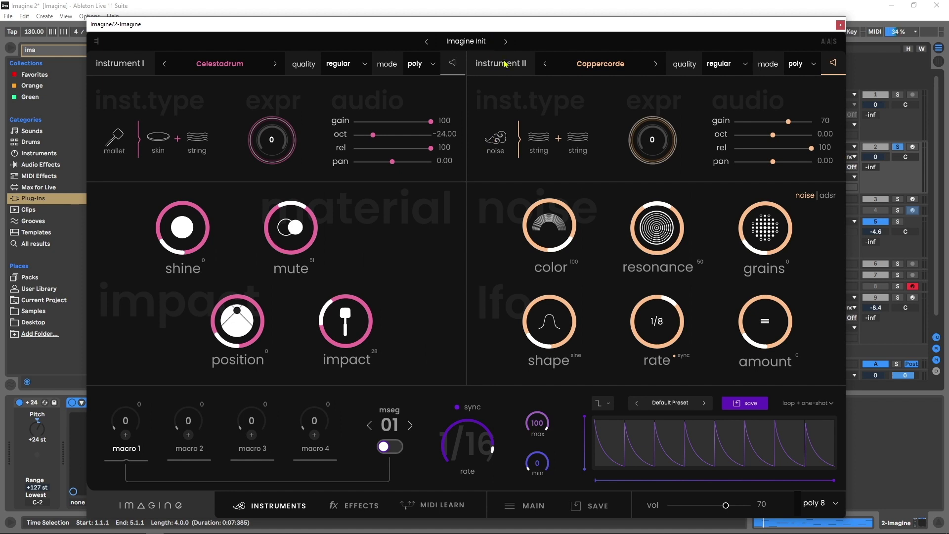
Load Bamboomba from the mallet exciter's bar.tube category into Instrument II.
click(589, 65)
click(489, 130)
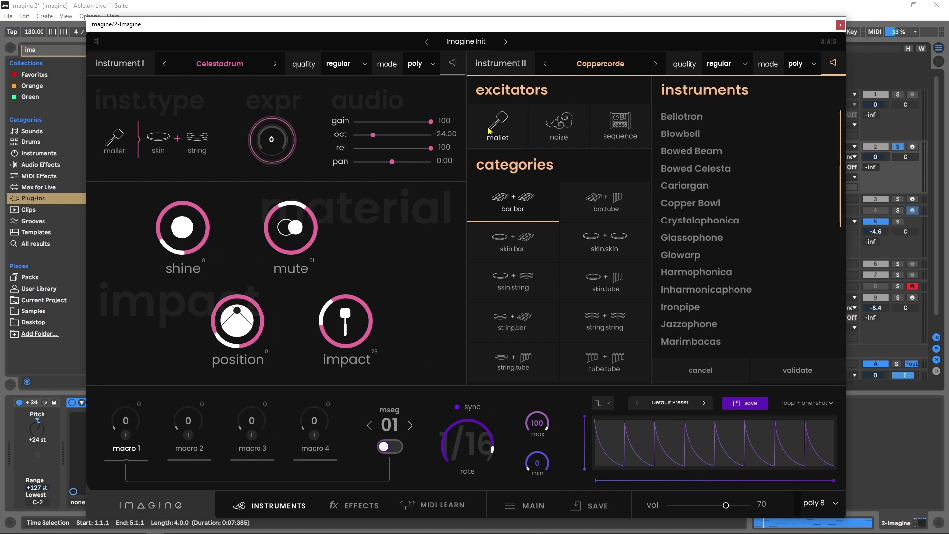
click(496, 123)
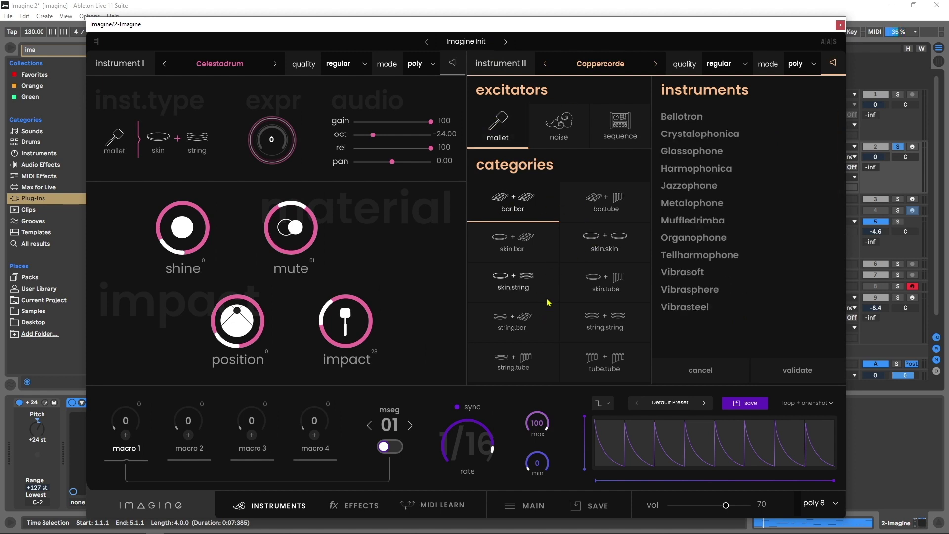
click(585, 214)
click(667, 119)
click(793, 370)
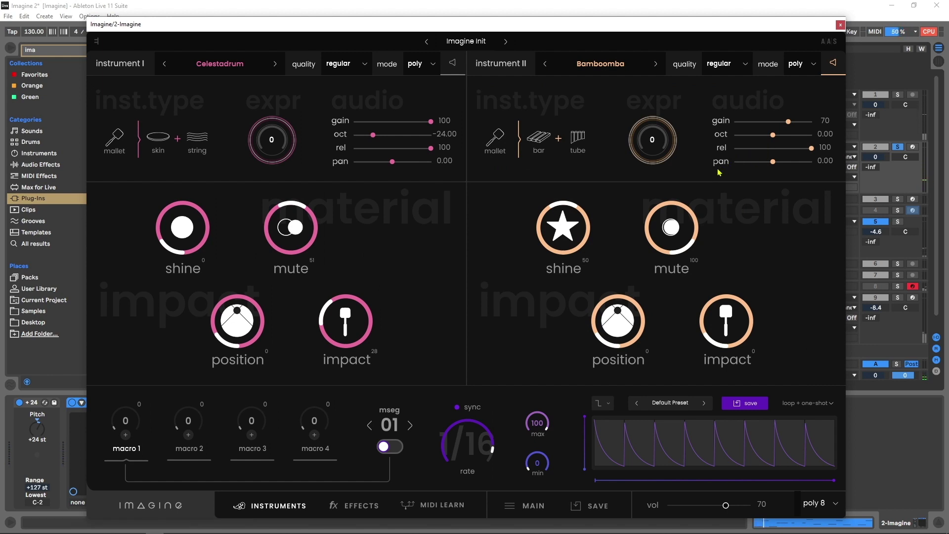
Try raising Instrument II's expr amount and reset it to 0, with the release lowered to 18.
drag(660, 152, 675, 48)
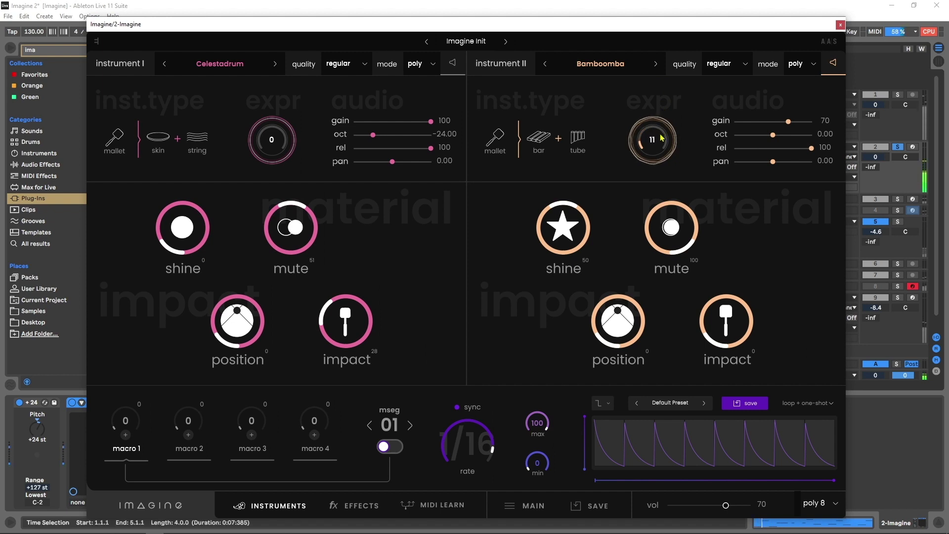
drag(811, 148, 747, 148)
mouse_move(662, 148)
mouse_down()
mouse_move(663, 102)
mouse_move(652, 167)
mouse_up()
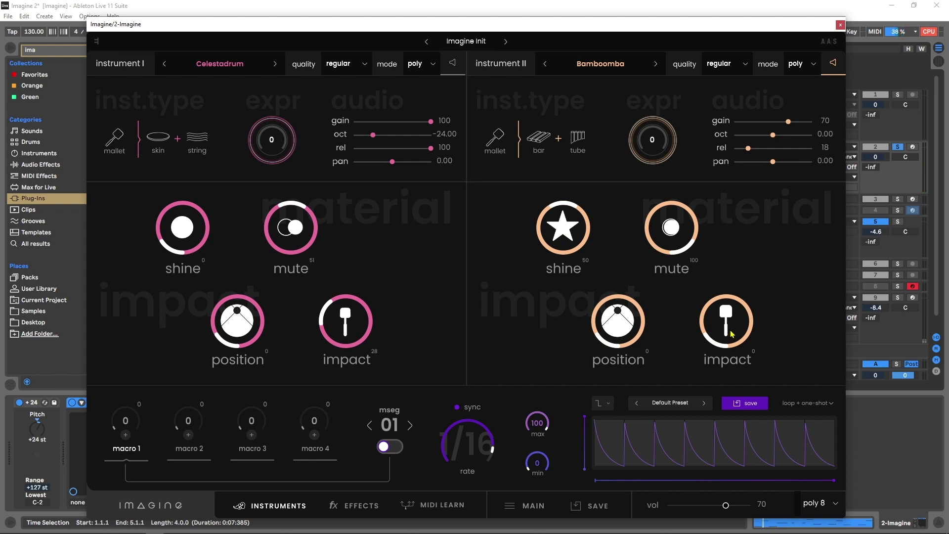
Try material settings on Instrument II, ending with shine at 69 and mute at 28, and lower its release to 14.
drag(566, 240, 569, 307)
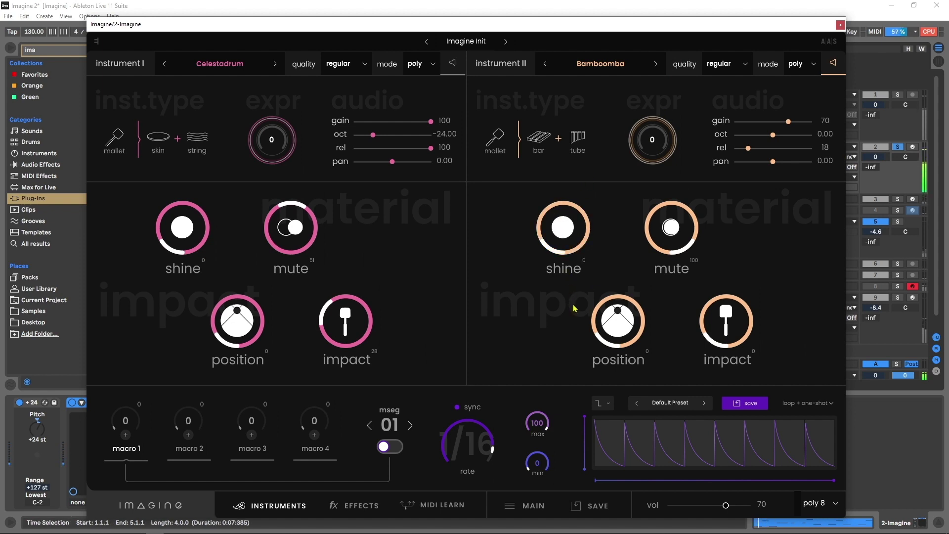
drag(541, 238, 568, 250)
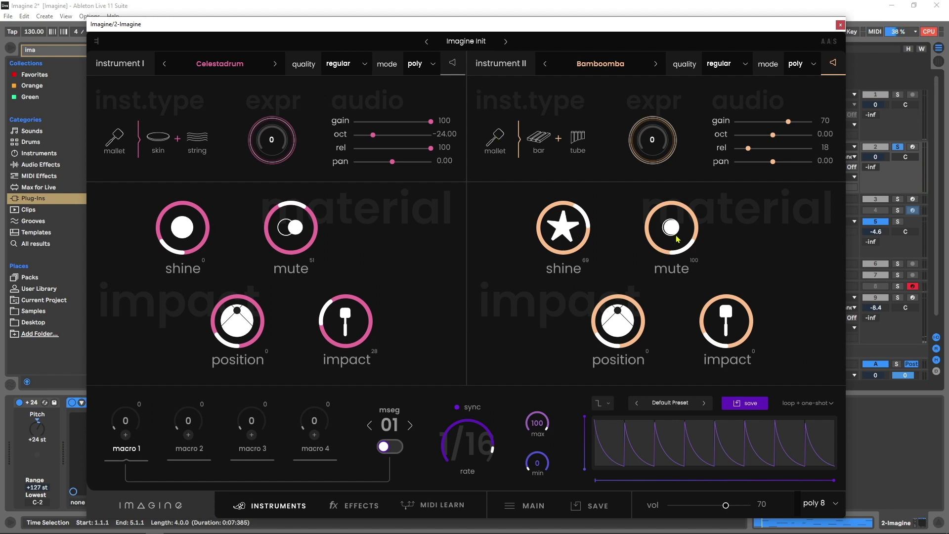
drag(675, 231, 657, 303)
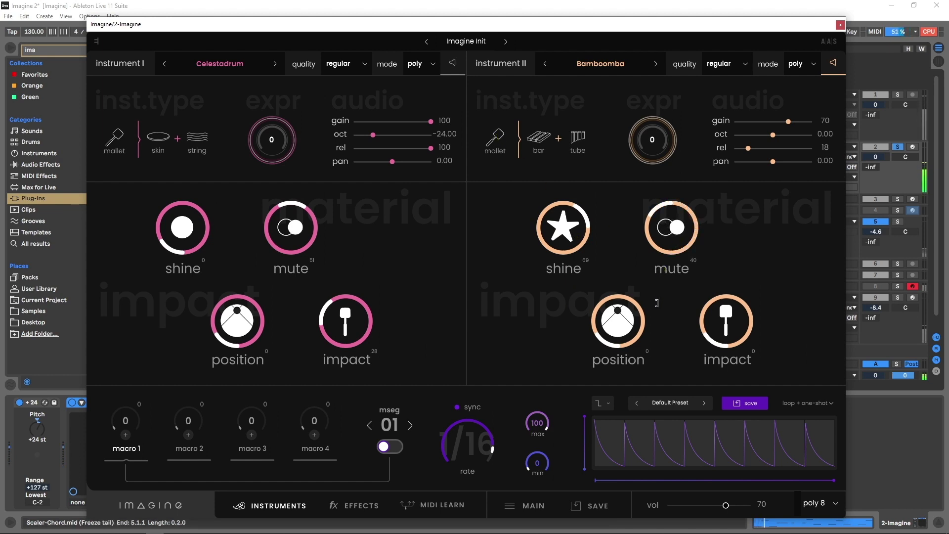
drag(672, 230, 672, 247)
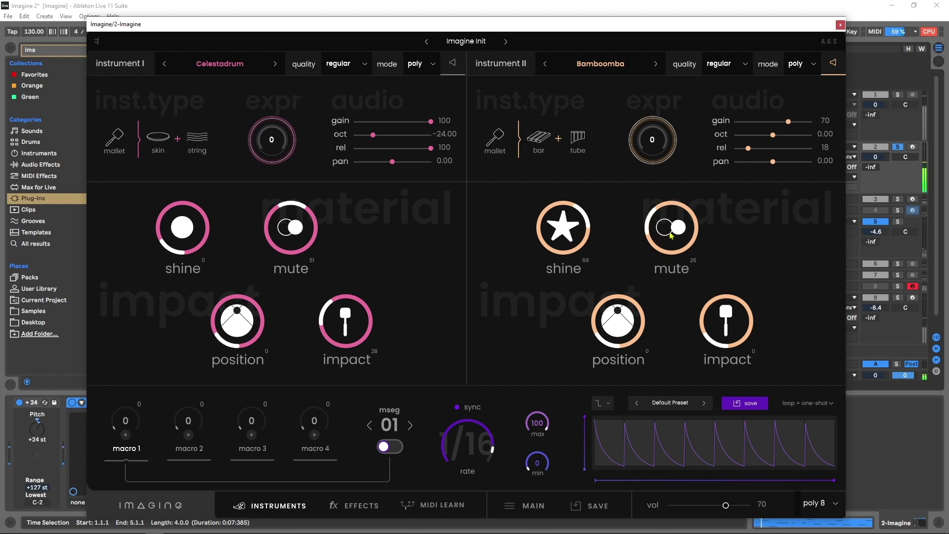
drag(692, 207, 680, 239)
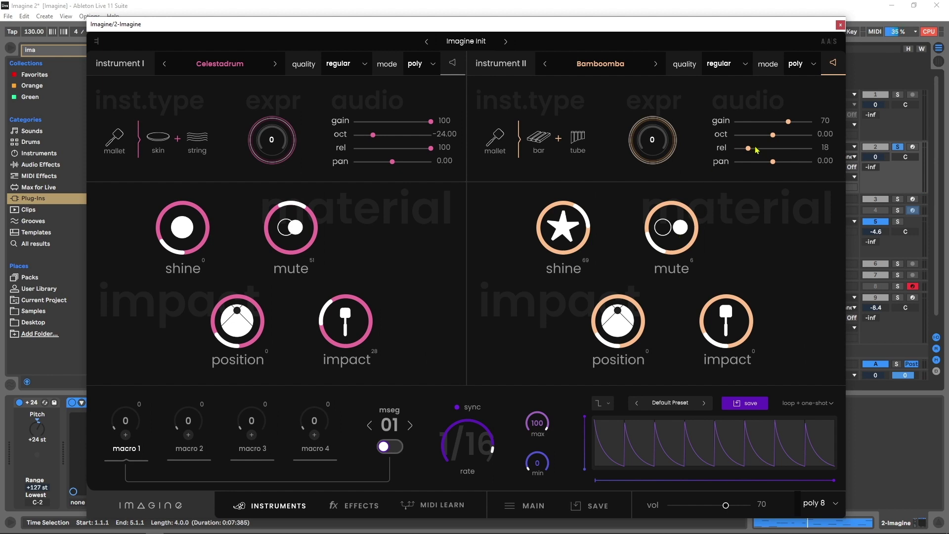
mouse_move(748, 149)
mouse_down()
mouse_move(785, 152)
mouse_move(748, 152)
mouse_up()
drag(694, 235, 705, 216)
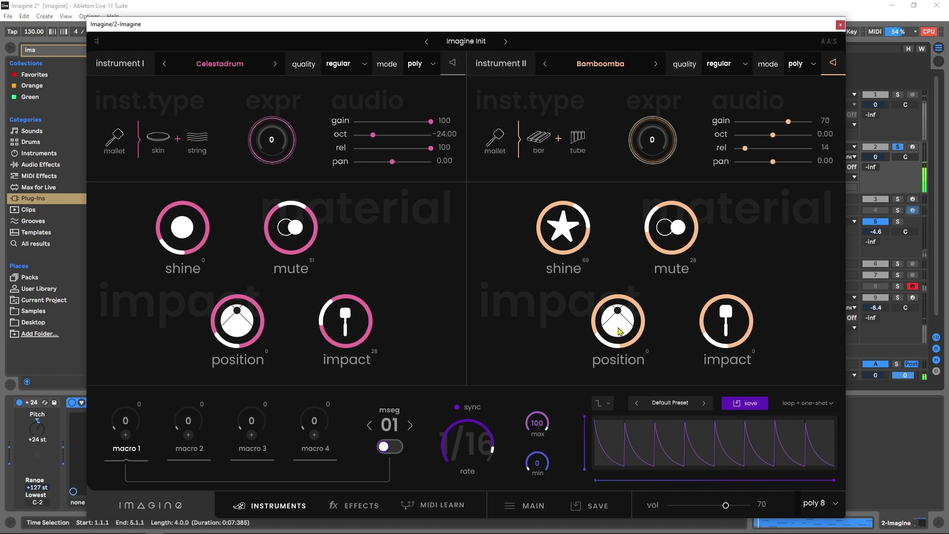
Set Instrument II's shine to 100, mute to 0, position to 20 and impact to 100.
drag(615, 331, 635, 297)
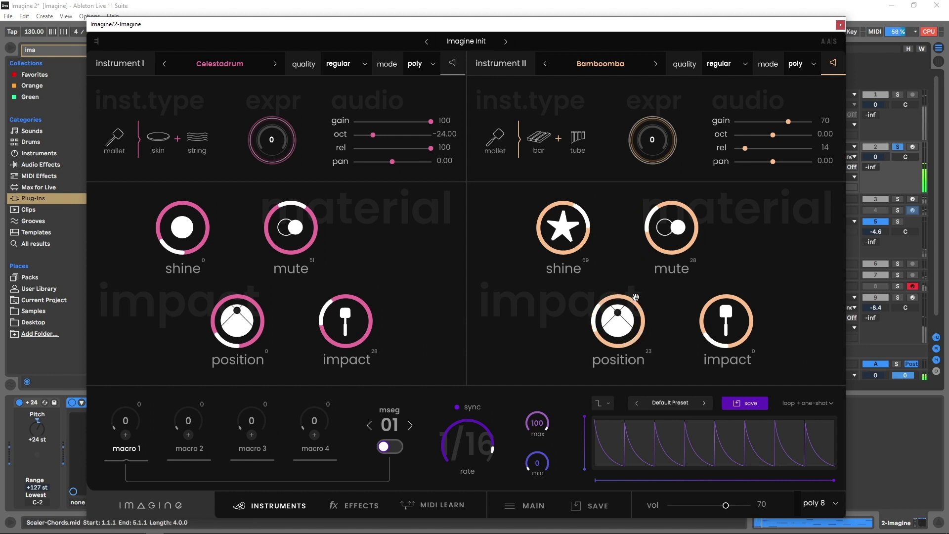
drag(726, 327, 743, 209)
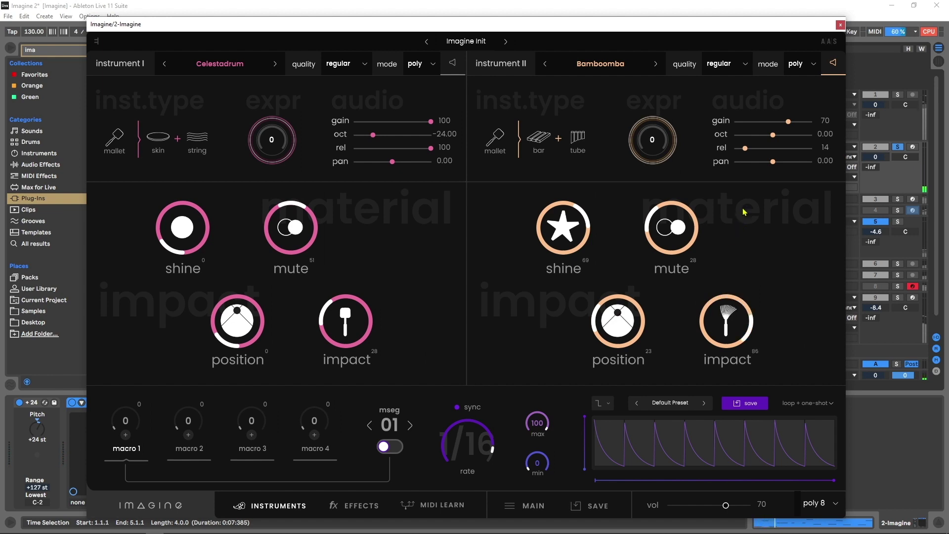
drag(691, 239, 677, 275)
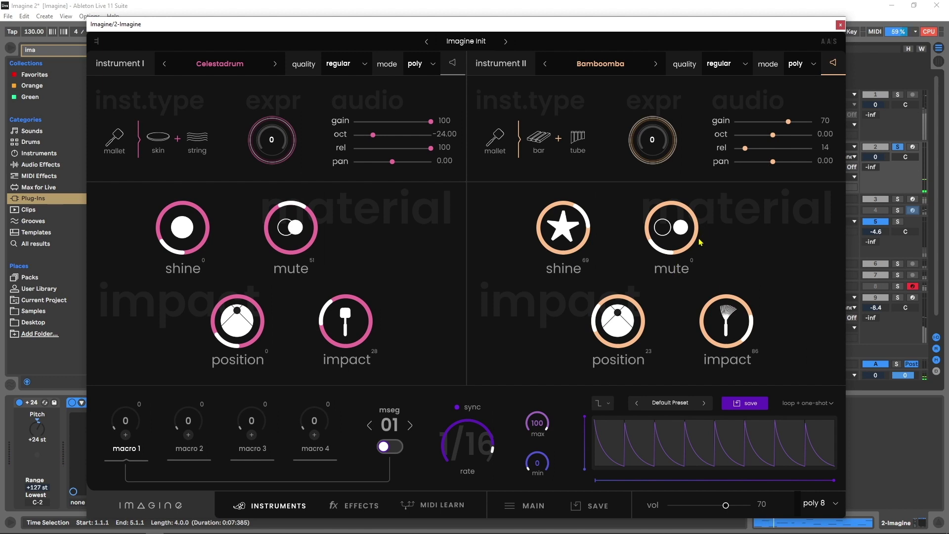
drag(617, 248, 625, 190)
drag(604, 222, 681, 206)
drag(726, 317, 720, 295)
drag(610, 334, 632, 324)
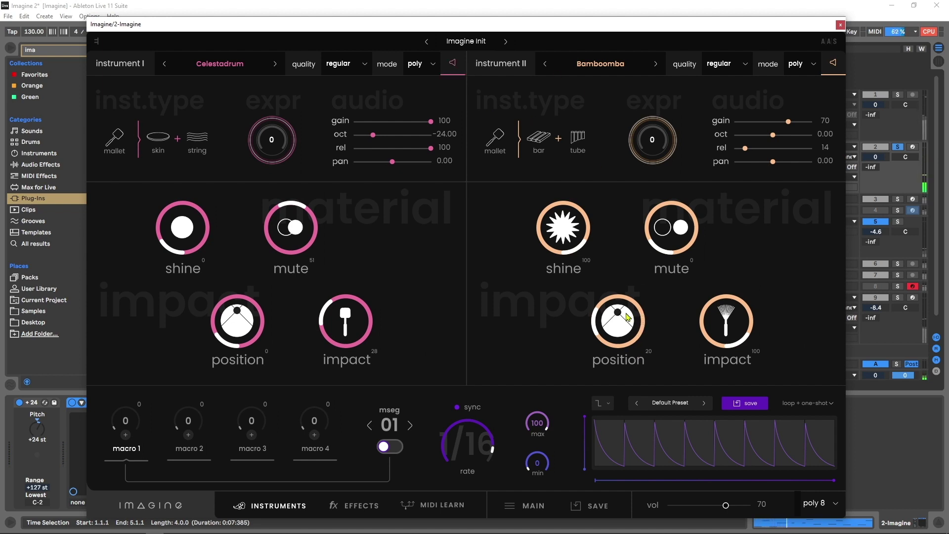
Set Instrument II's impact to 71, gain to 45, release to 61 and mute to 67.
drag(663, 229, 670, 196)
drag(716, 330, 700, 364)
drag(788, 129, 769, 126)
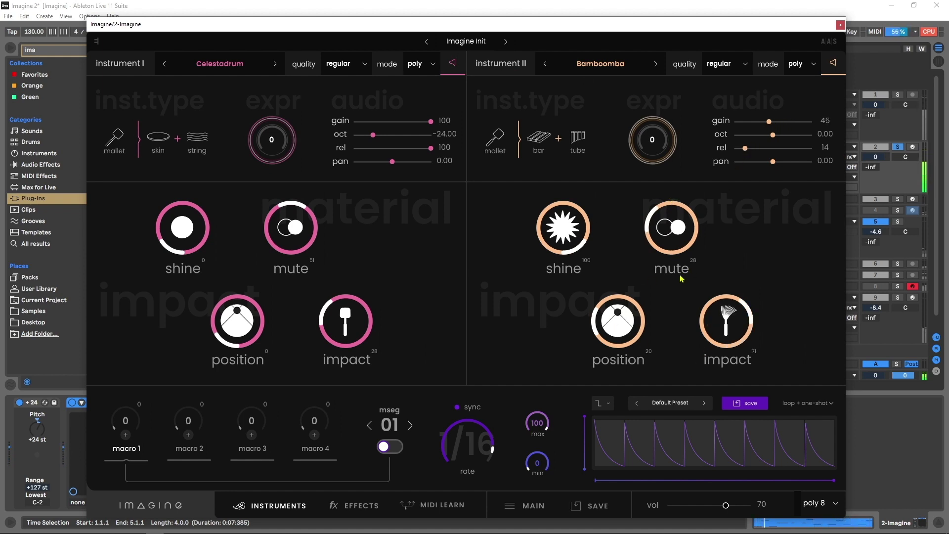
drag(675, 238, 681, 213)
drag(744, 147, 765, 147)
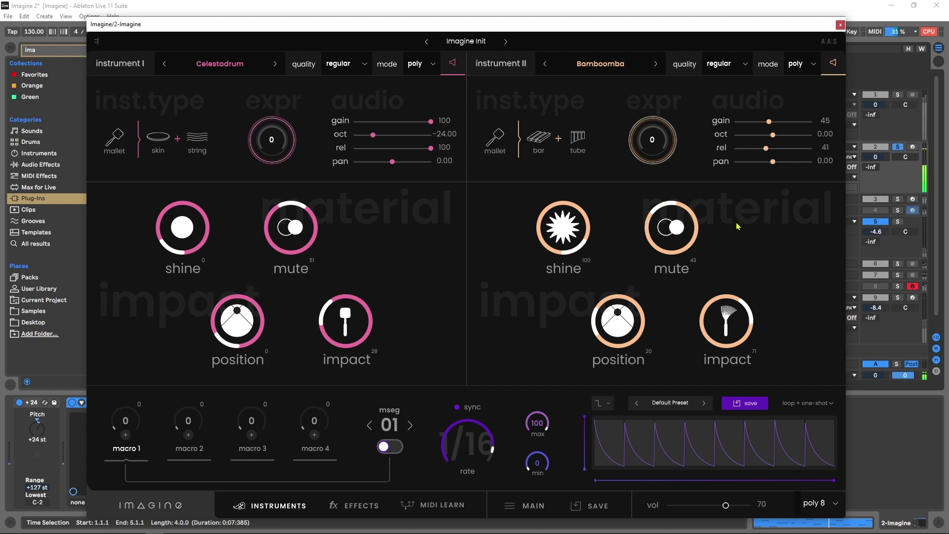
drag(769, 155, 782, 151)
drag(689, 244, 691, 210)
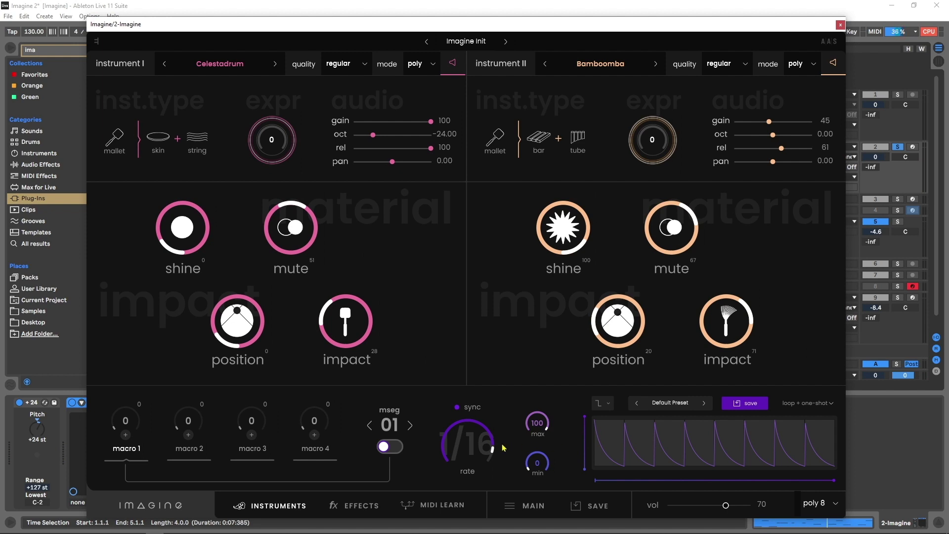
Compare the sound soloed and in the full mix with Instrument I's mute at 0, and set that mute to 100.
click(898, 147)
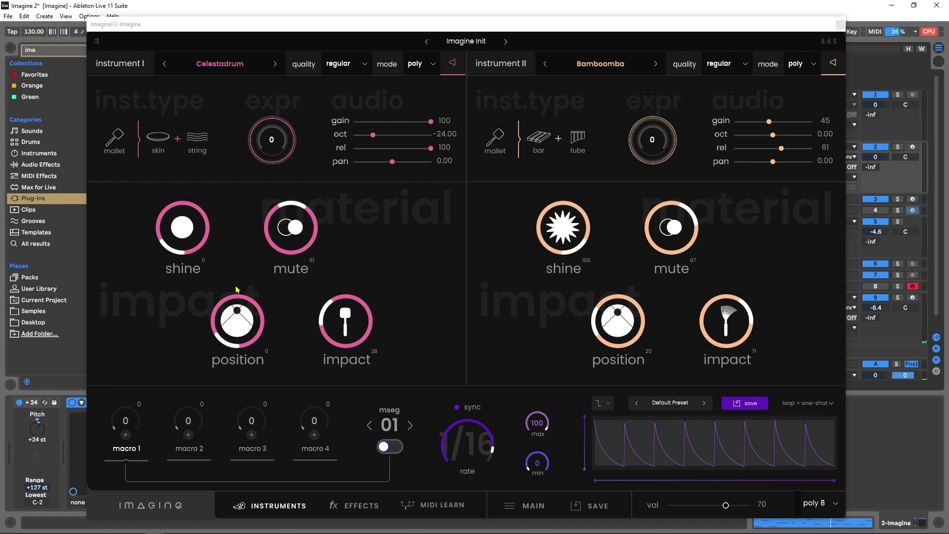
drag(303, 230, 301, 278)
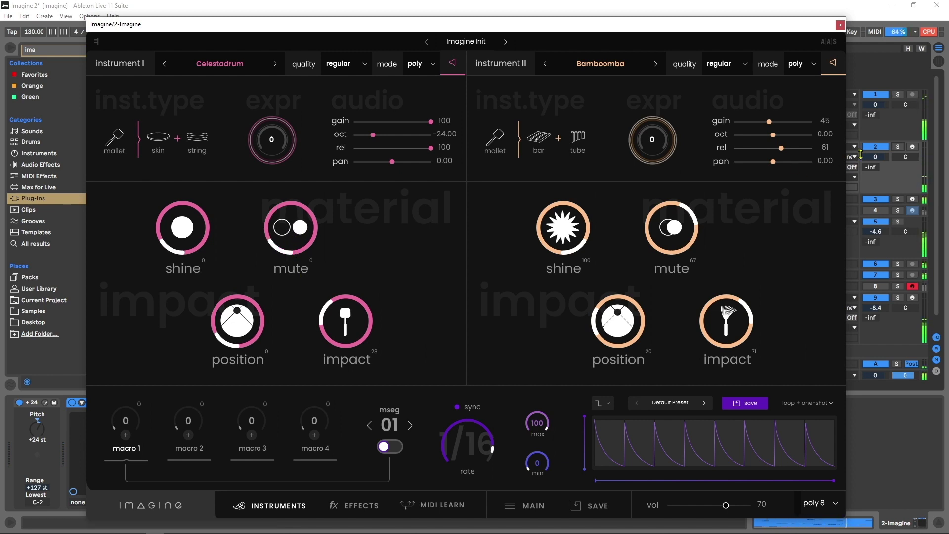
click(898, 147)
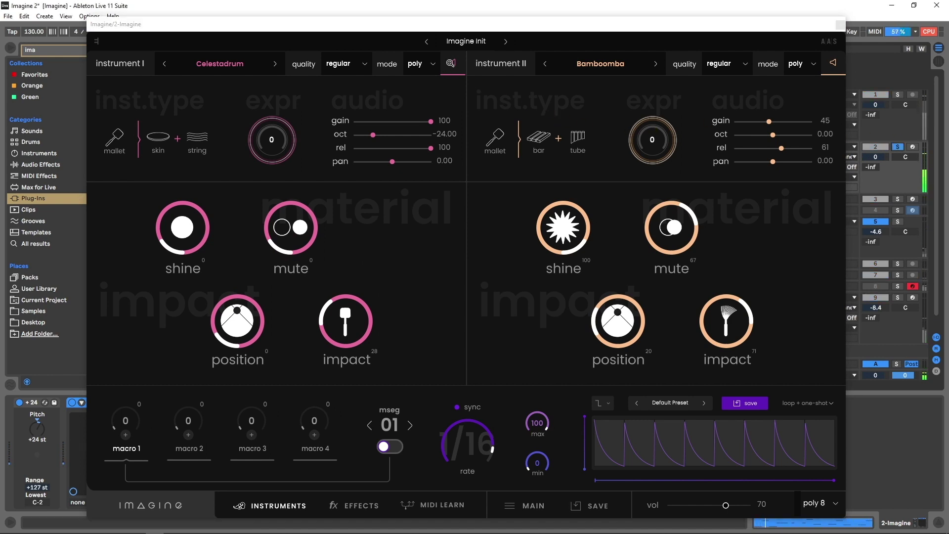
click(451, 63)
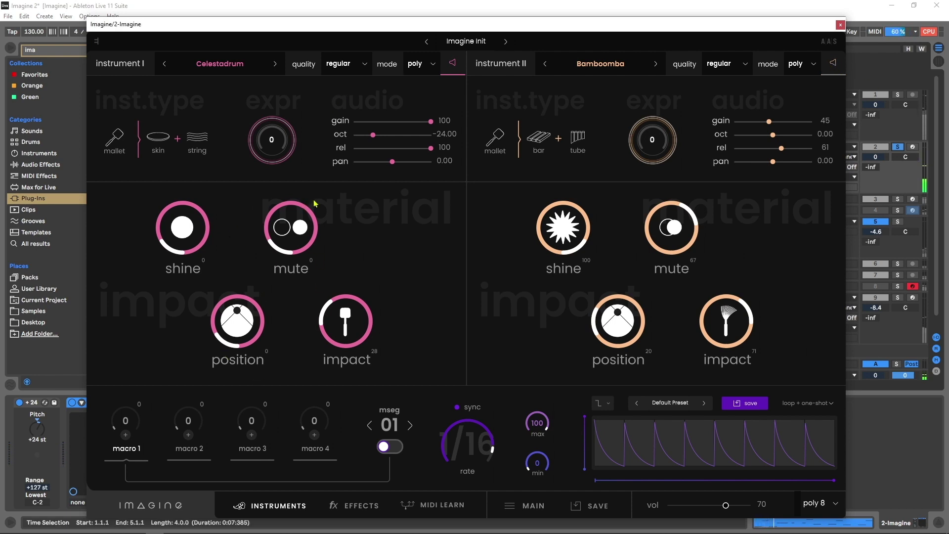
drag(299, 237, 298, 215)
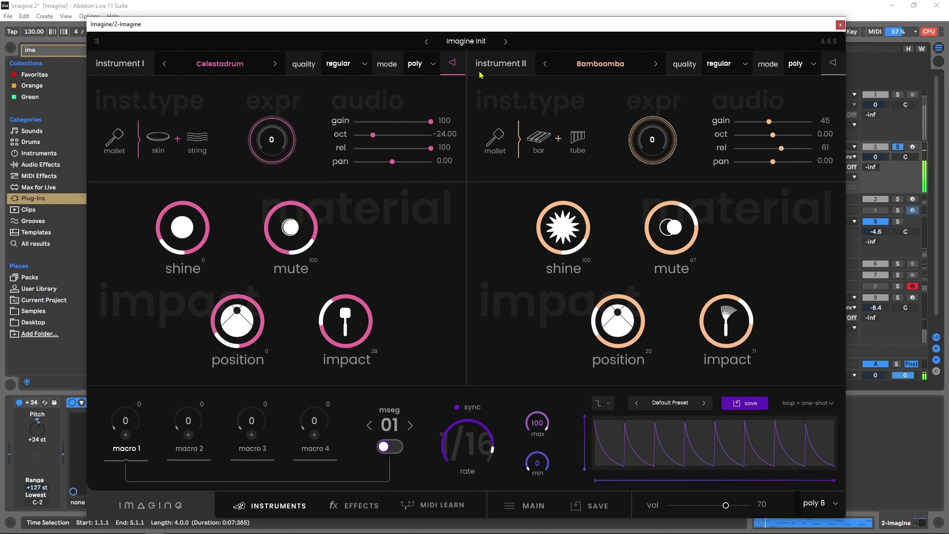
click(832, 62)
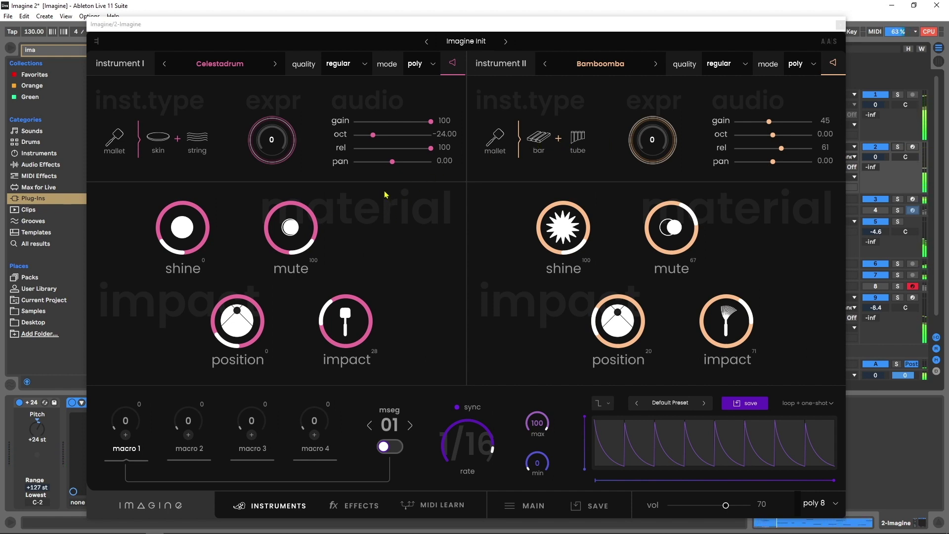
Try Instrument I's shine and position, leaving both at 0, and set its impact to 0.
drag(200, 238, 208, 257)
drag(237, 321, 267, 336)
drag(345, 322, 344, 376)
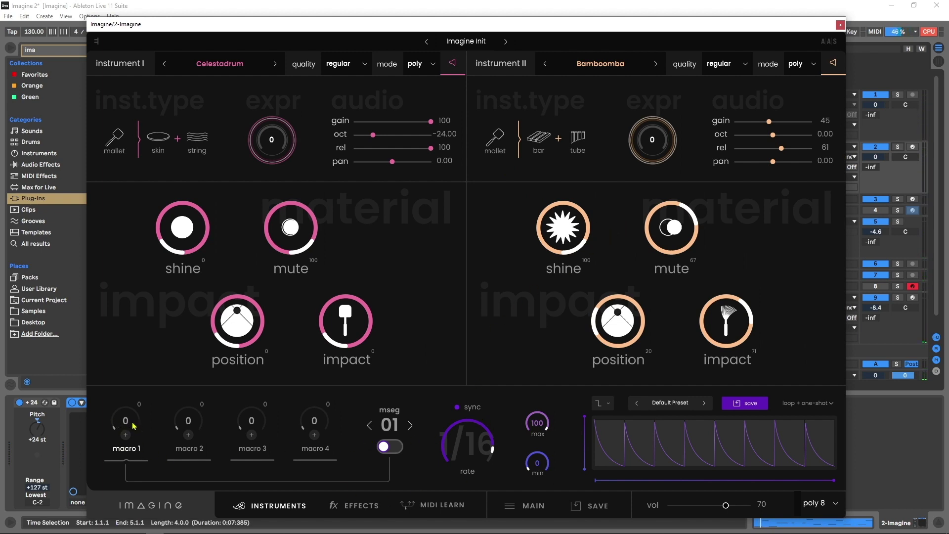
Examine which parameters can be assigned to macro 3 on the instruments and effects pages, closing the assignment view each time.
click(253, 439)
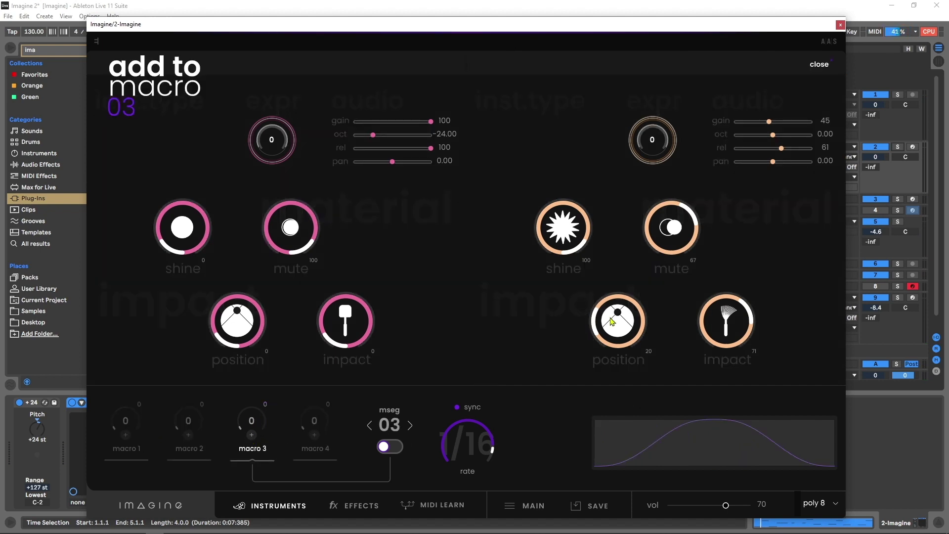
click(253, 439)
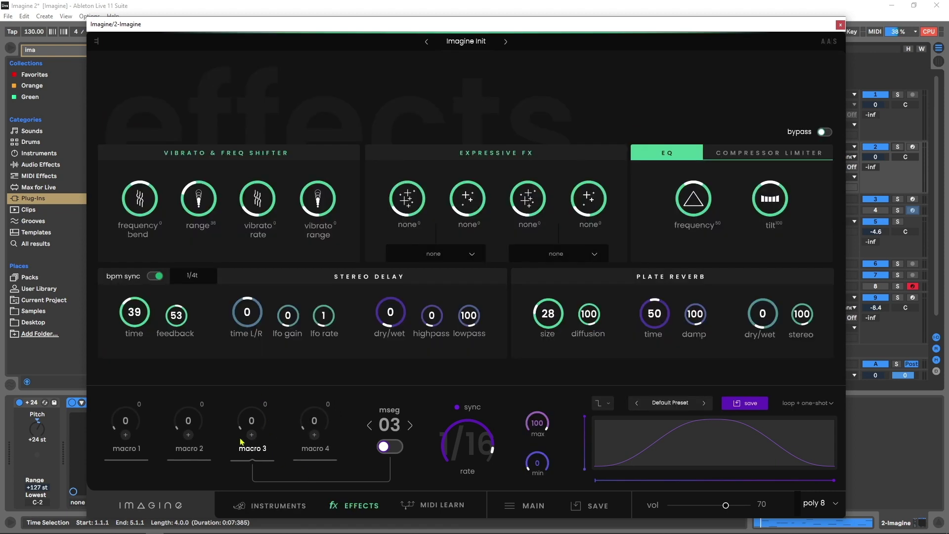
click(252, 435)
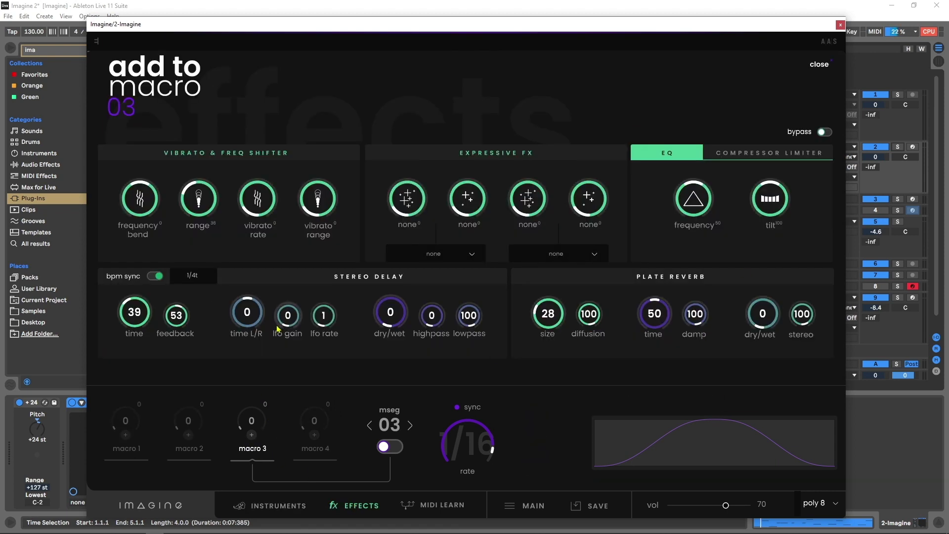
click(252, 438)
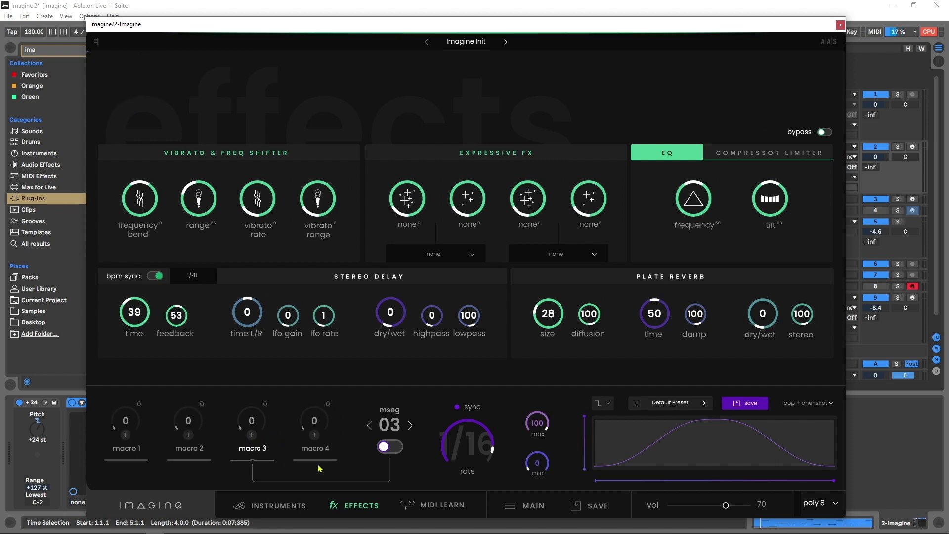
Load the Shark Profil preset into mseg 03 and redraw its first section as a full-height rising exponential curve.
click(675, 403)
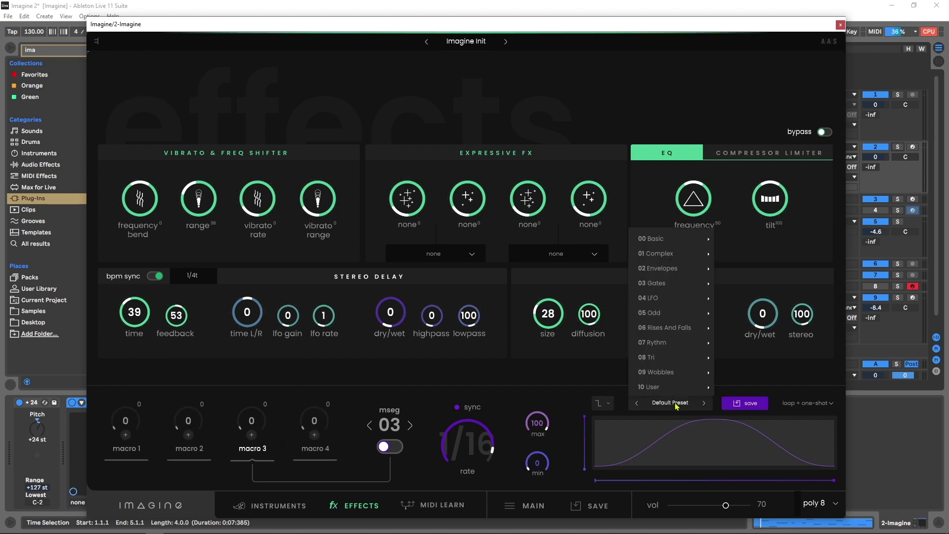
mouse_move(672, 343)
click(740, 338)
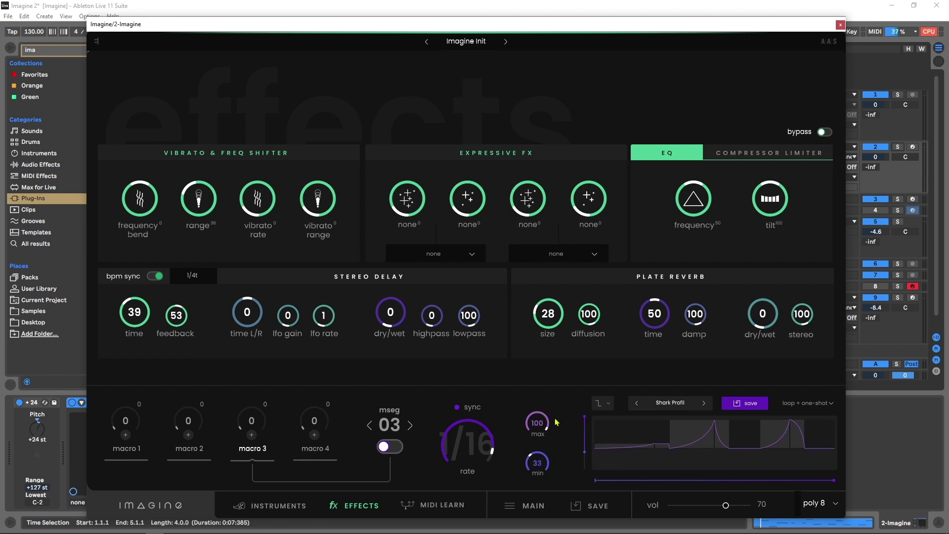
click(604, 404)
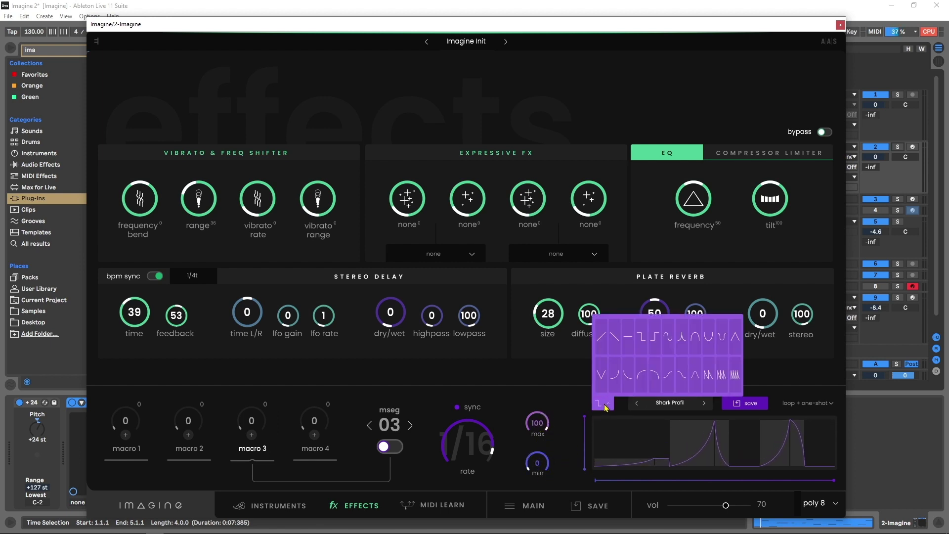
click(614, 374)
click(624, 445)
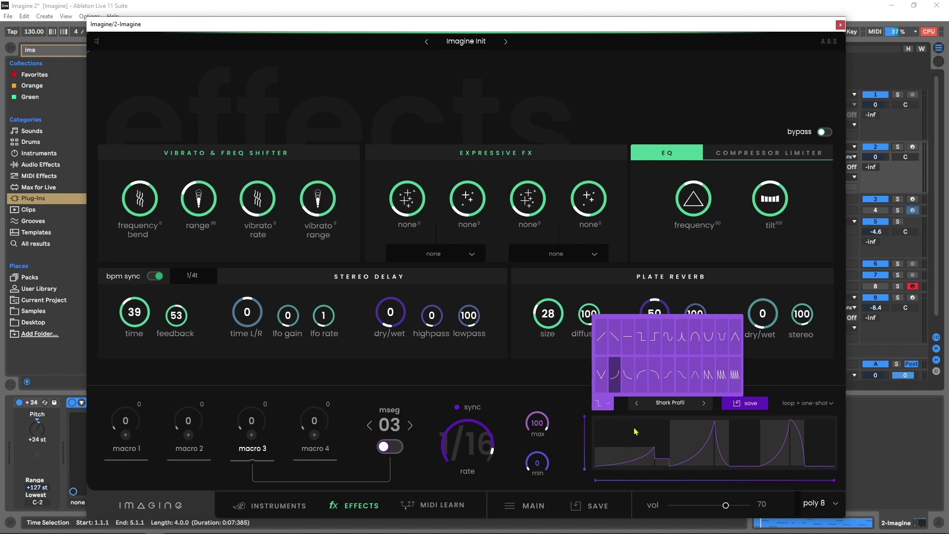
click(603, 413)
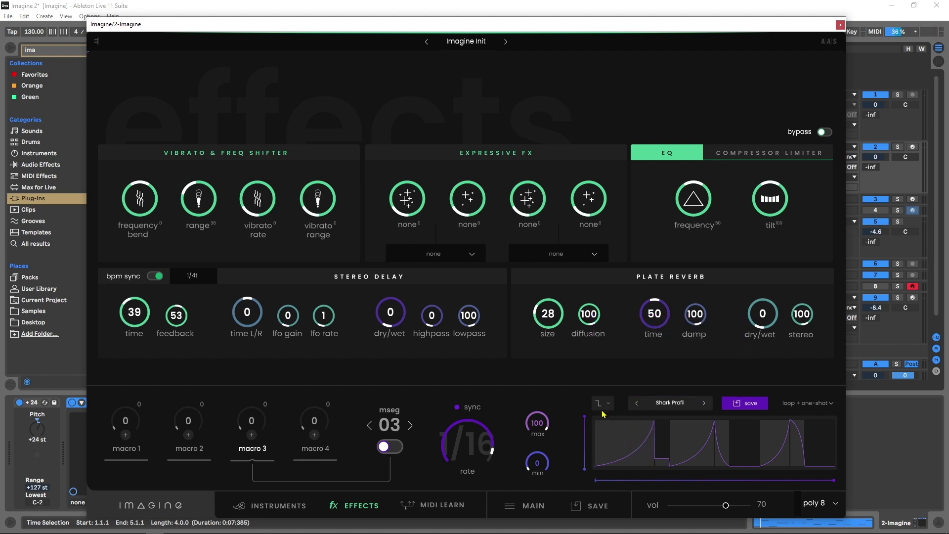
Keep mseg 03 in loop + one-shot mode with rate sync on, and switch on its modulation of macro 3.
click(790, 404)
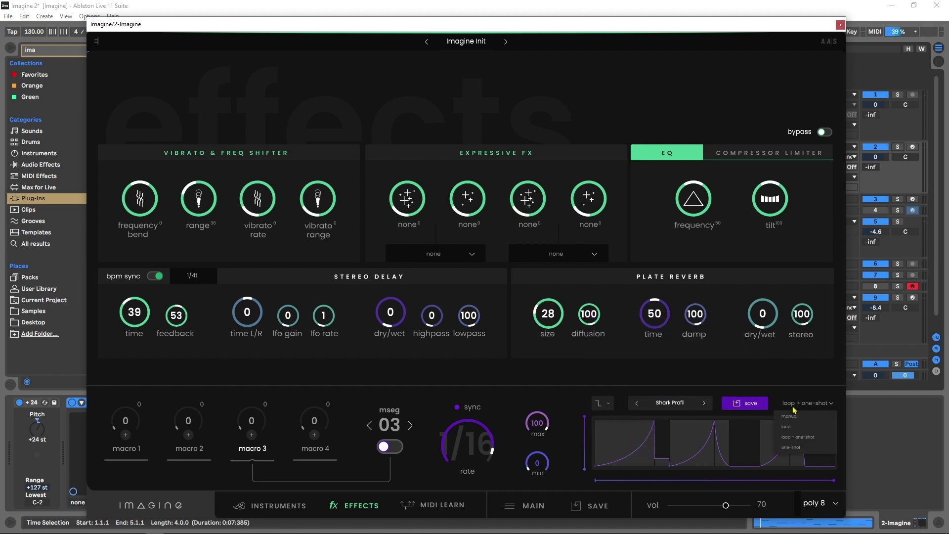
click(797, 436)
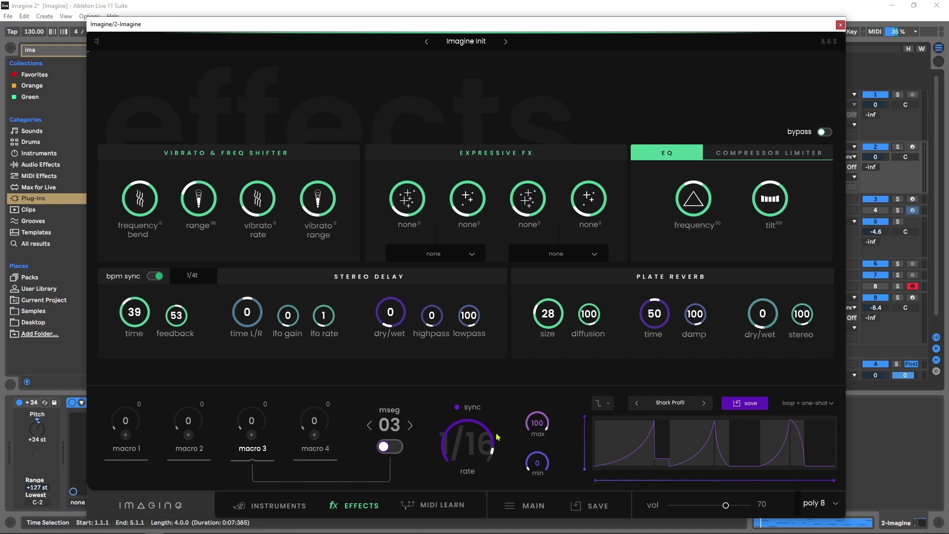
click(458, 407)
click(457, 408)
click(386, 447)
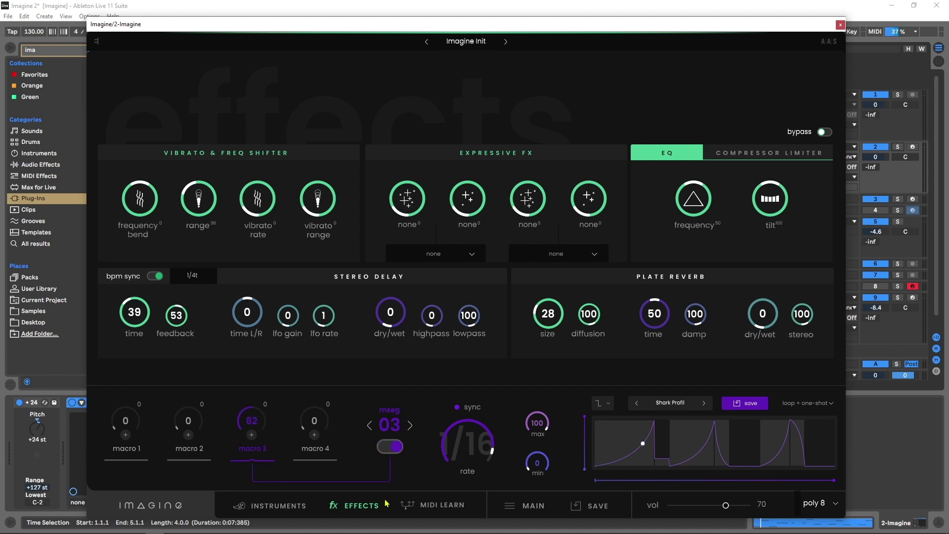
Assign the stereo delay's dry/wet to macro 3, switch mseg 03 off and try the macro by hand.
click(252, 436)
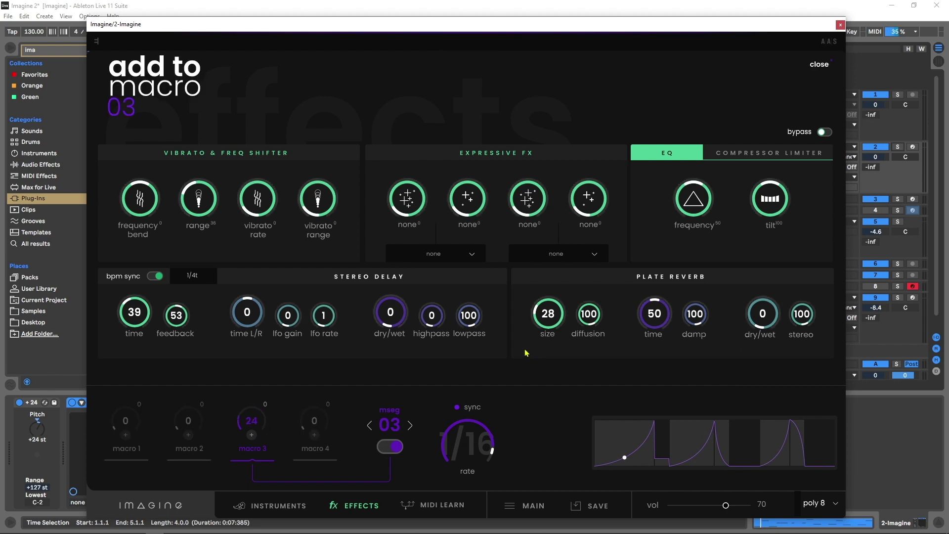
drag(383, 327, 378, 296)
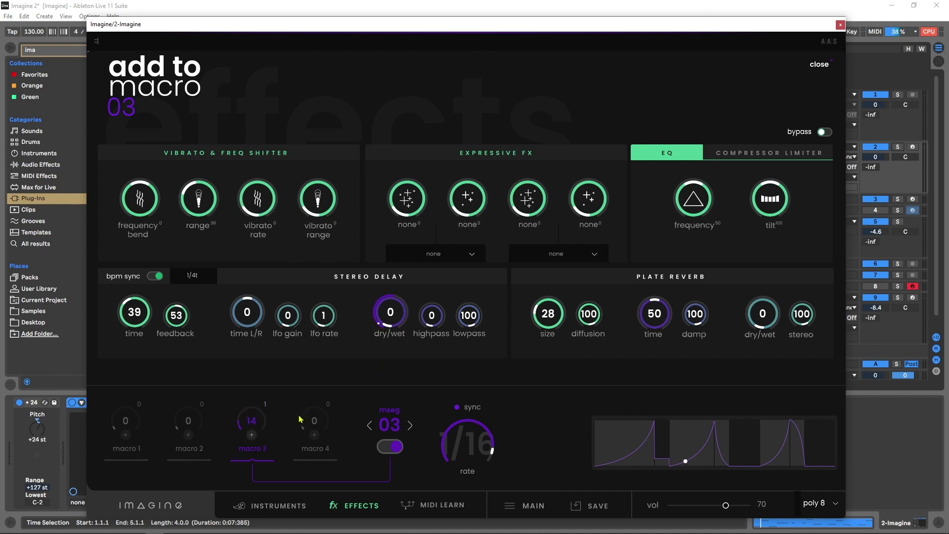
click(390, 448)
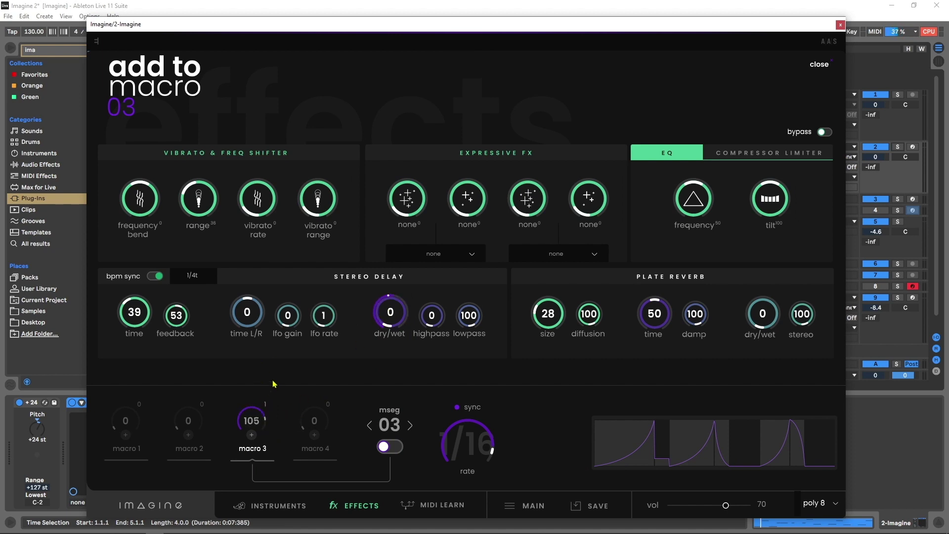
drag(252, 423, 290, 371)
click(314, 454)
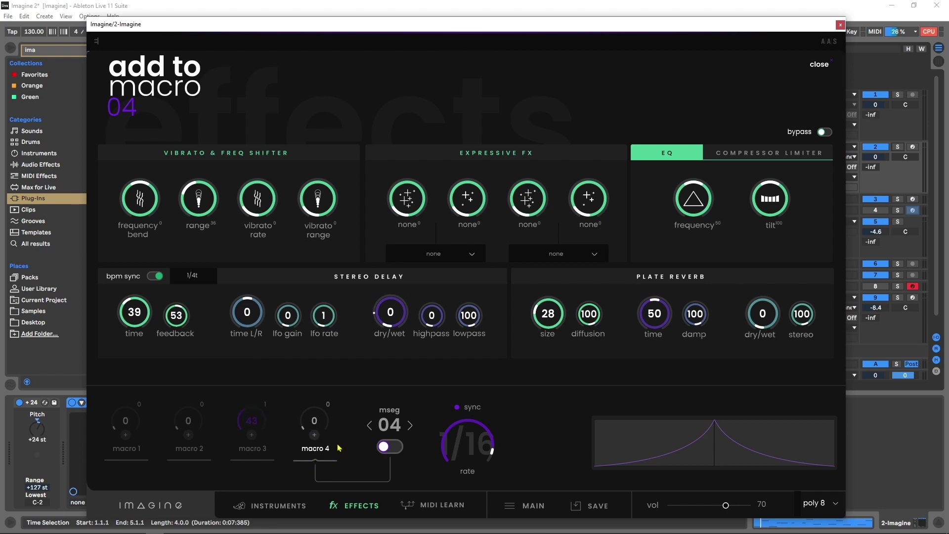
click(263, 458)
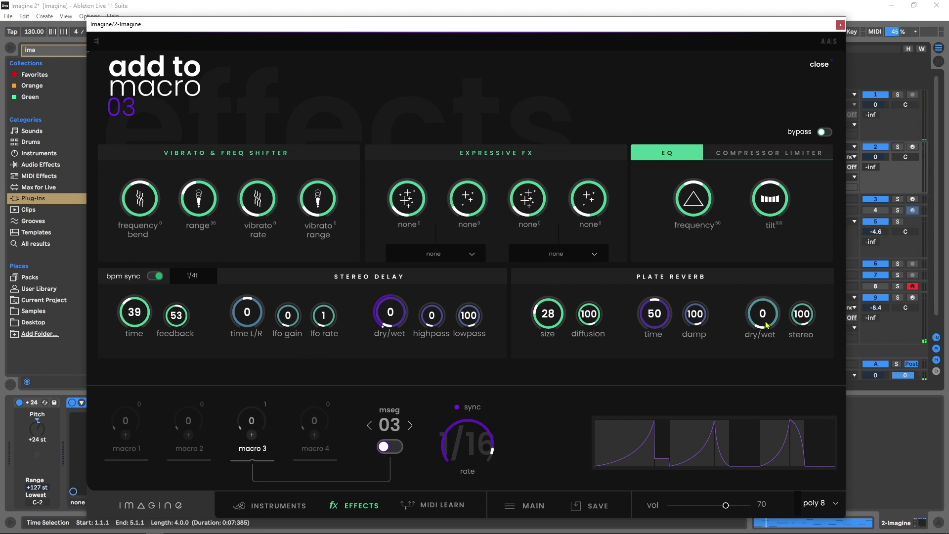
Try a stronger plate reverb in the full mix, set its dry/wet to 8 and solo track 2.
drag(751, 330, 749, 325)
drag(750, 326, 777, 248)
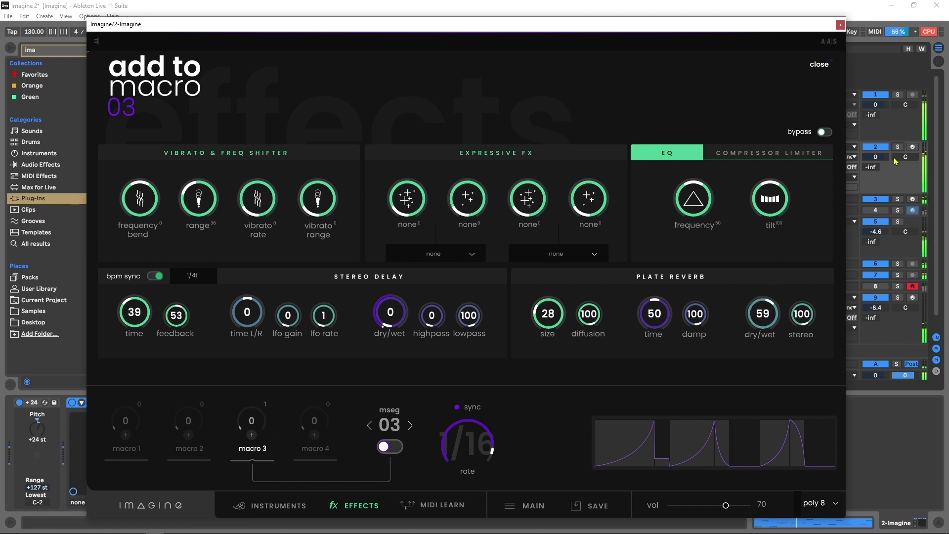
drag(751, 318, 732, 365)
drag(672, 326, 350, 304)
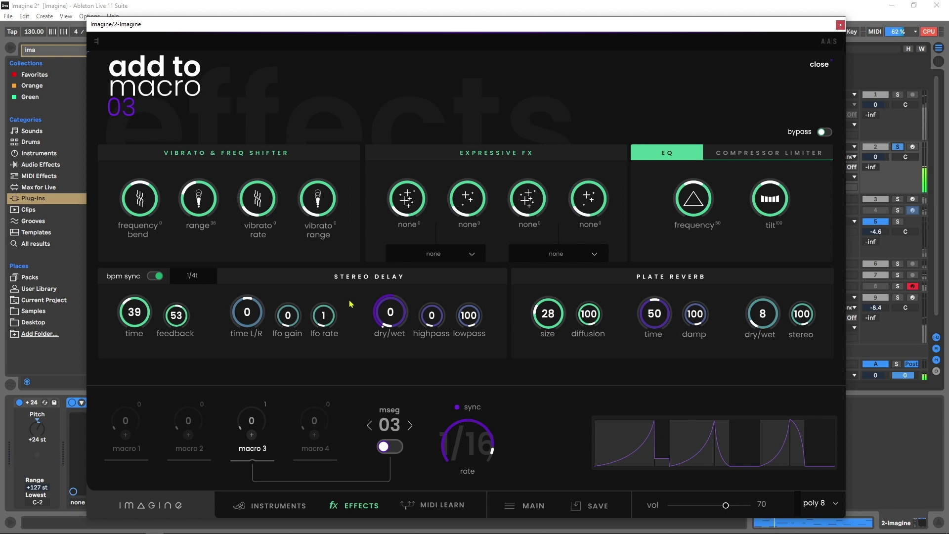
Set macro 3 to 28 and the stereo delay to time 22 (1/16), feedback 63, time L/R 66, lfo gain 11 and highpass 34.
drag(261, 424, 260, 401)
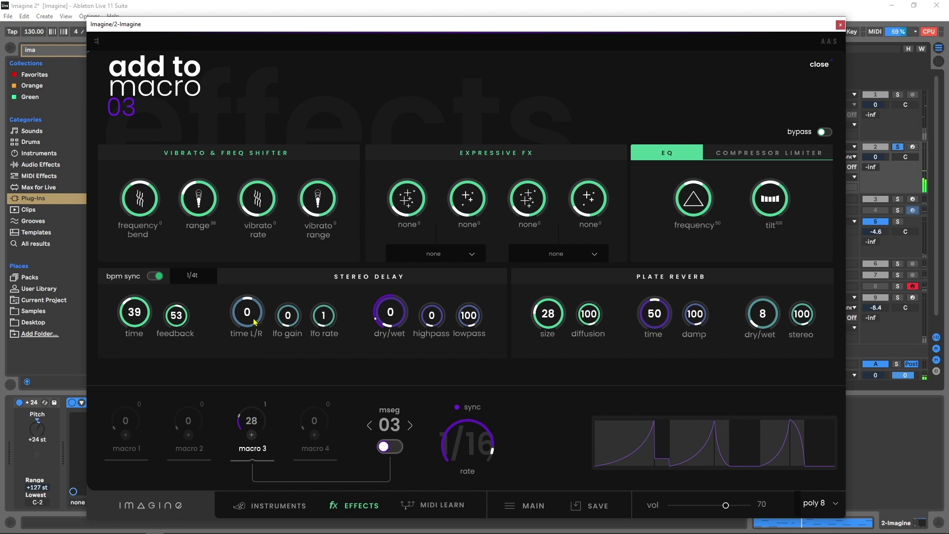
mouse_move(253, 322)
mouse_down()
mouse_move(250, 313)
mouse_move(244, 320)
mouse_up()
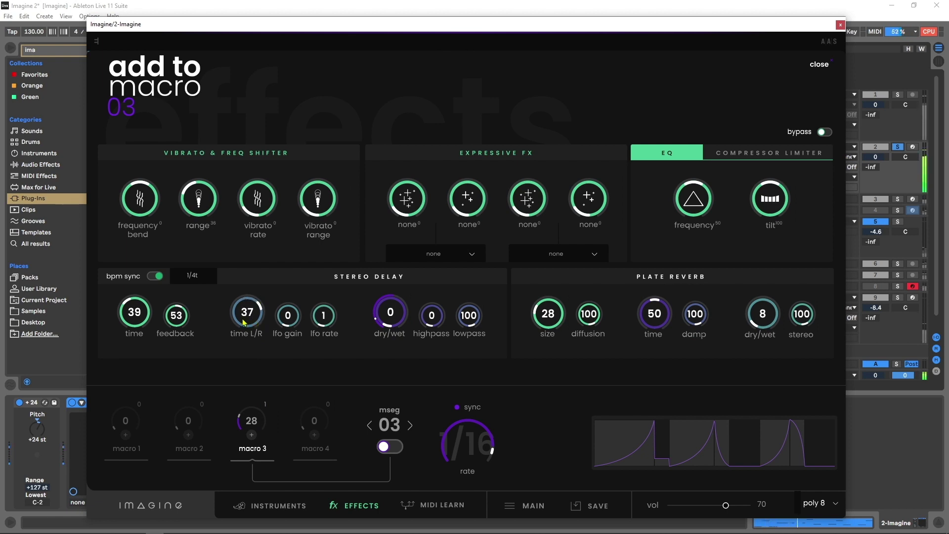
drag(139, 320, 192, 332)
drag(246, 318, 289, 319)
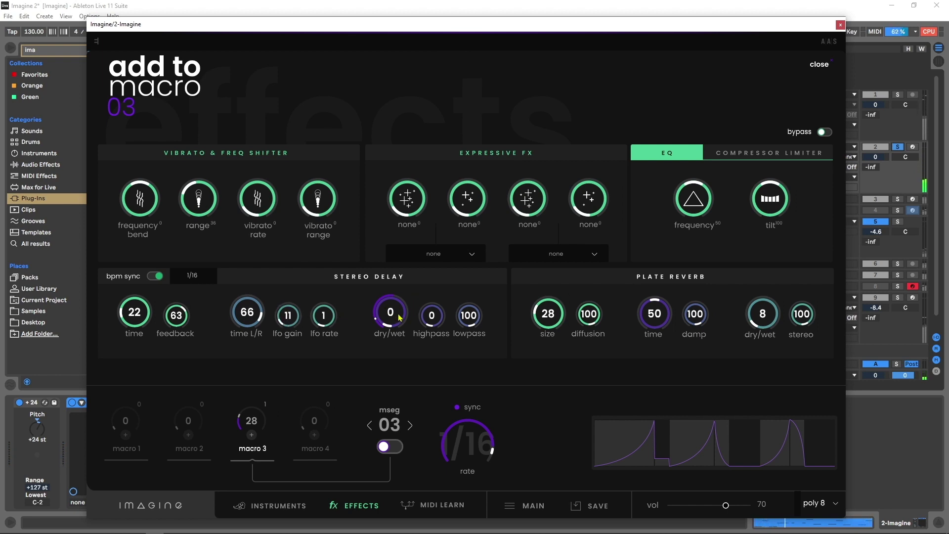
drag(436, 320, 442, 272)
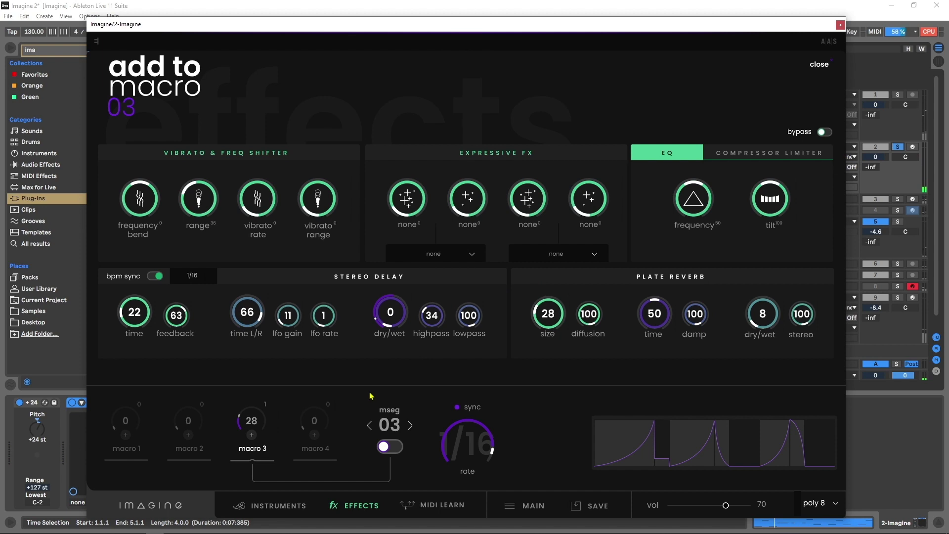
Load distortion into the first expressive FX slot with its amount at 79 and its drive at about 28.
click(428, 255)
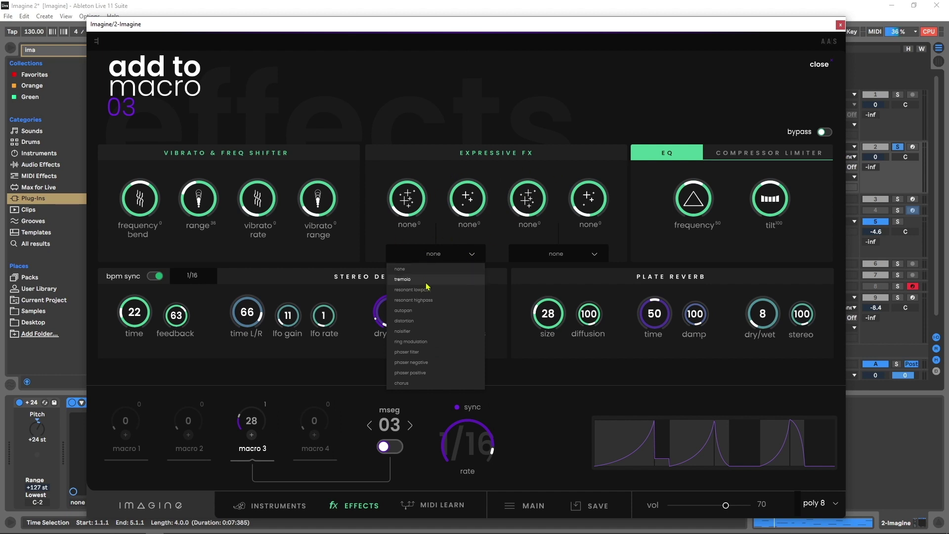
click(420, 322)
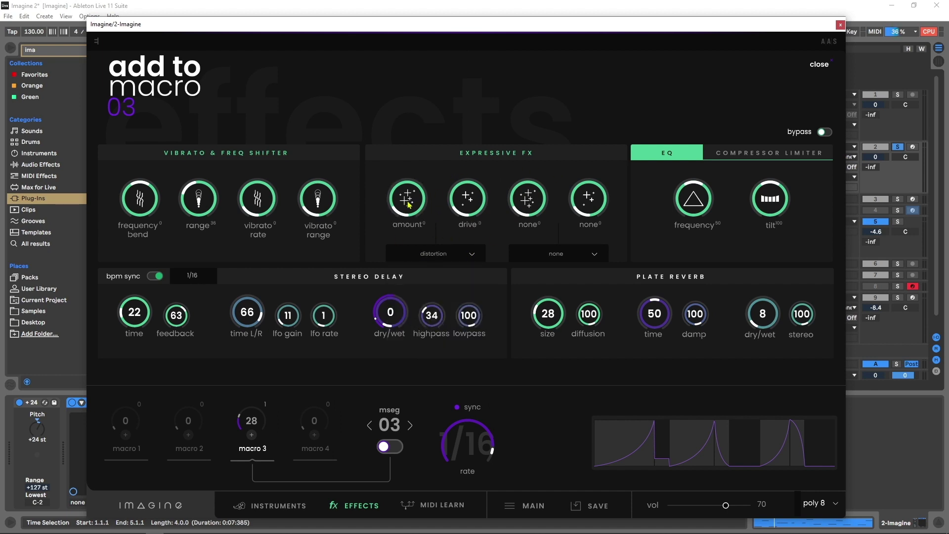
drag(428, 209, 434, 123)
mouse_move(468, 217)
mouse_down()
mouse_move(471, 190)
mouse_move(464, 221)
mouse_up()
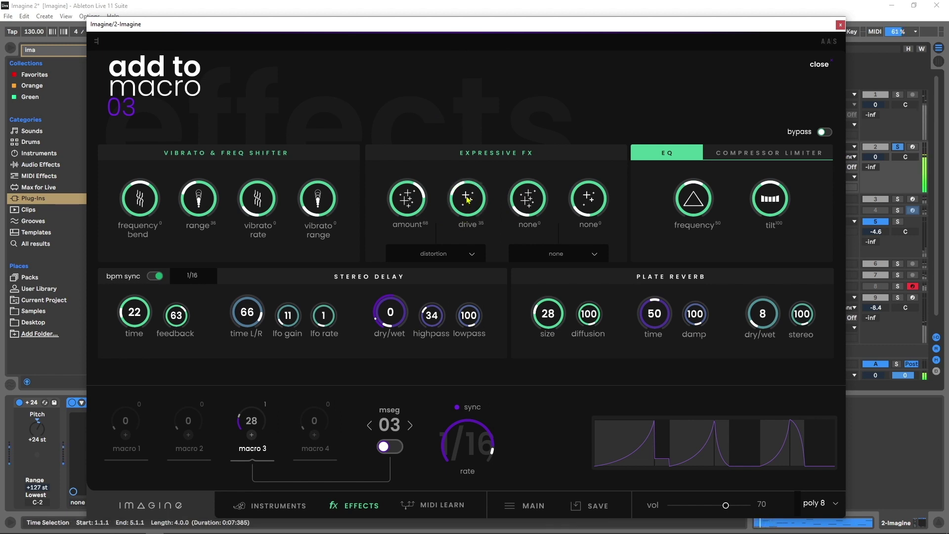
drag(415, 200, 417, 186)
drag(469, 204, 470, 208)
Set the stereo delay's time to 46 (1/4) and highpass to 48, and fine-tune the distortion's drive.
drag(134, 316, 142, 291)
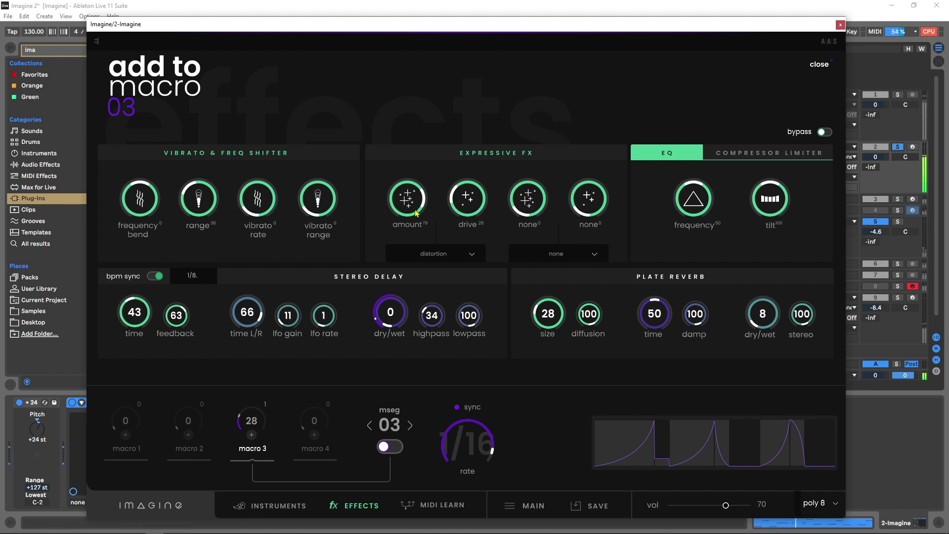
drag(134, 323, 136, 317)
drag(437, 318, 436, 302)
mouse_move(461, 216)
mouse_down()
mouse_move(478, 177)
mouse_move(471, 214)
mouse_up()
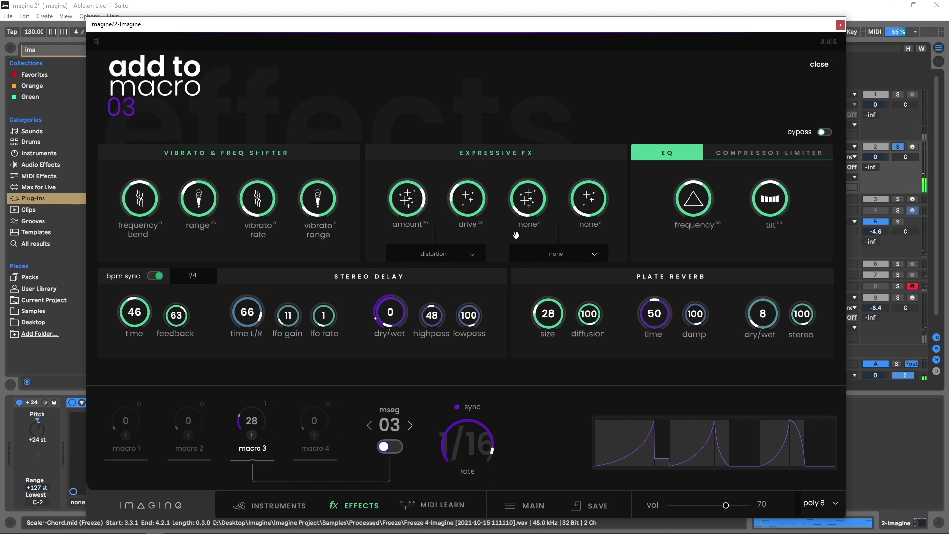
Examine the effect choices for the second expressive FX slot and the compressor limiter's controls, returning to the EQ.
click(562, 256)
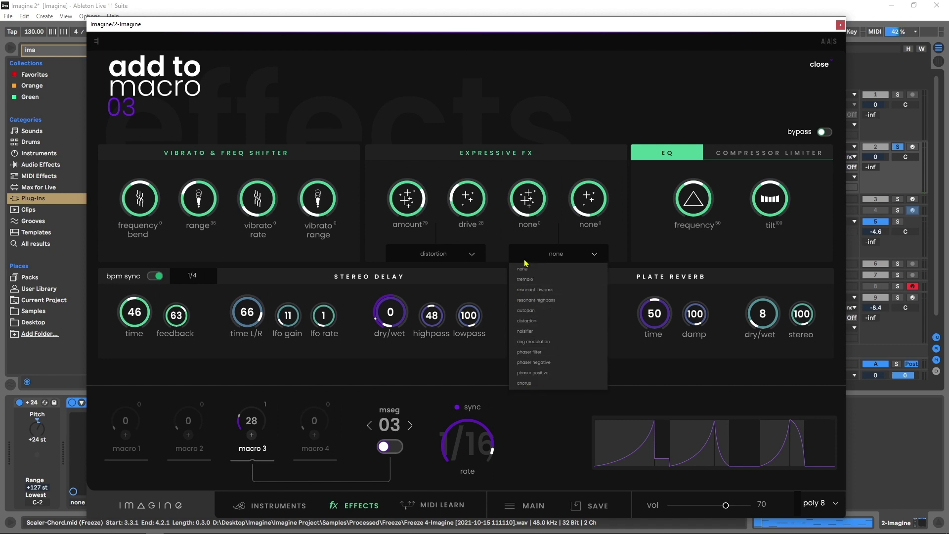
click(502, 256)
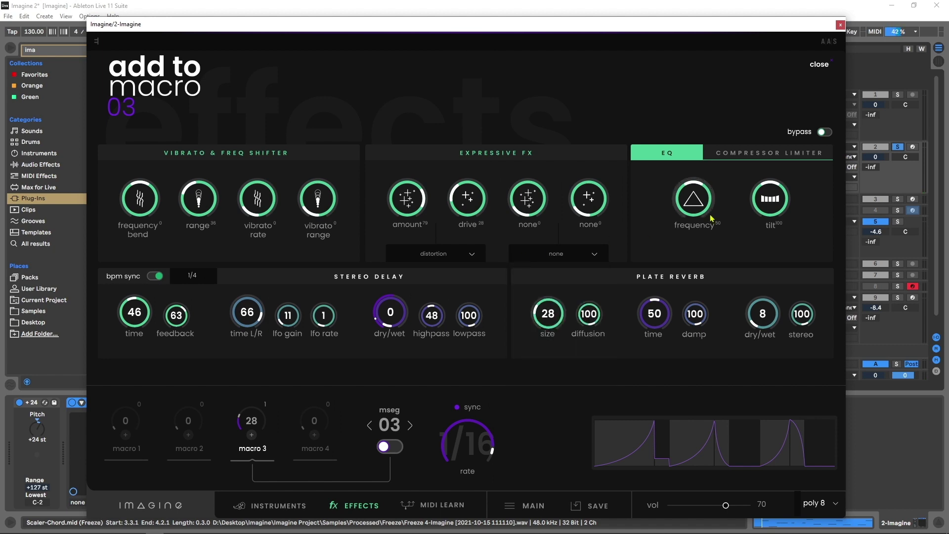
click(736, 154)
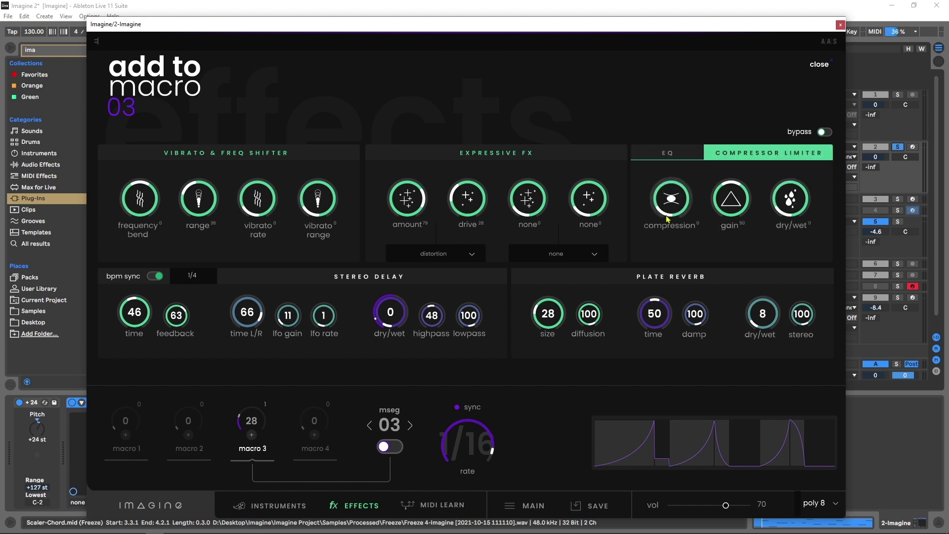
click(667, 156)
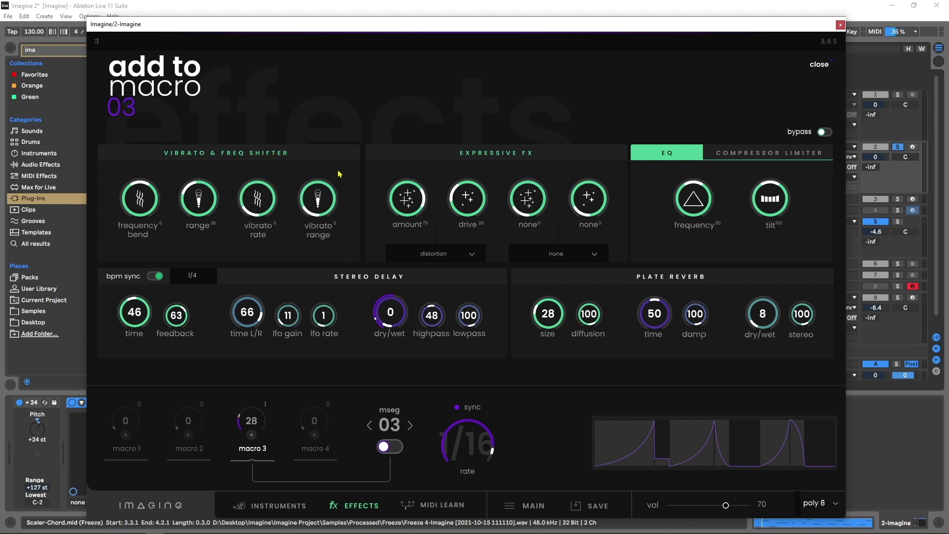
Review the instruments and effects pages while comparing track 2 soloed and in the full mix, leaving solo off.
click(270, 507)
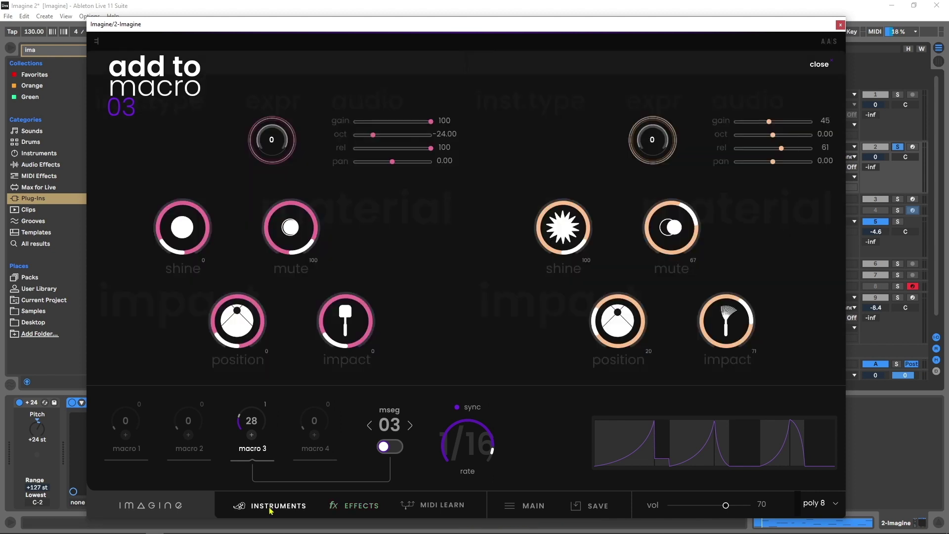
click(899, 149)
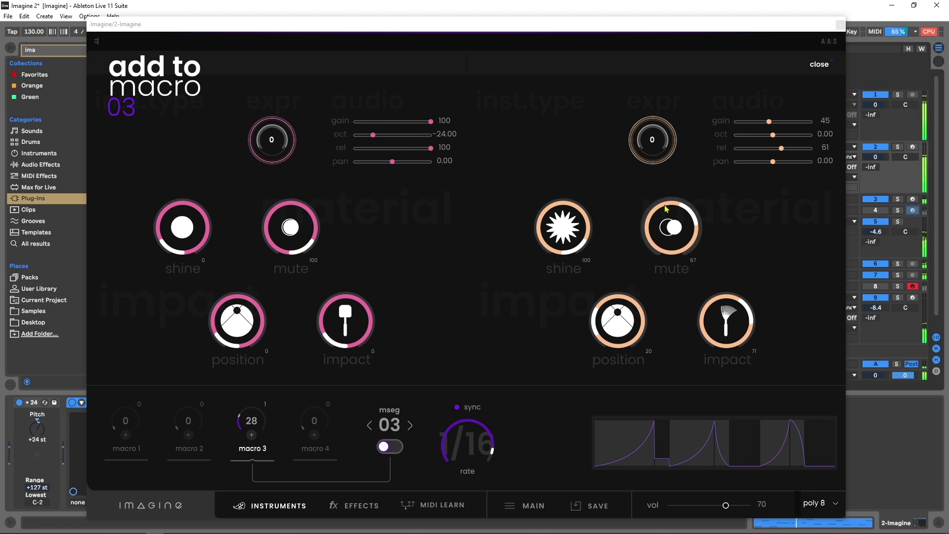
click(338, 507)
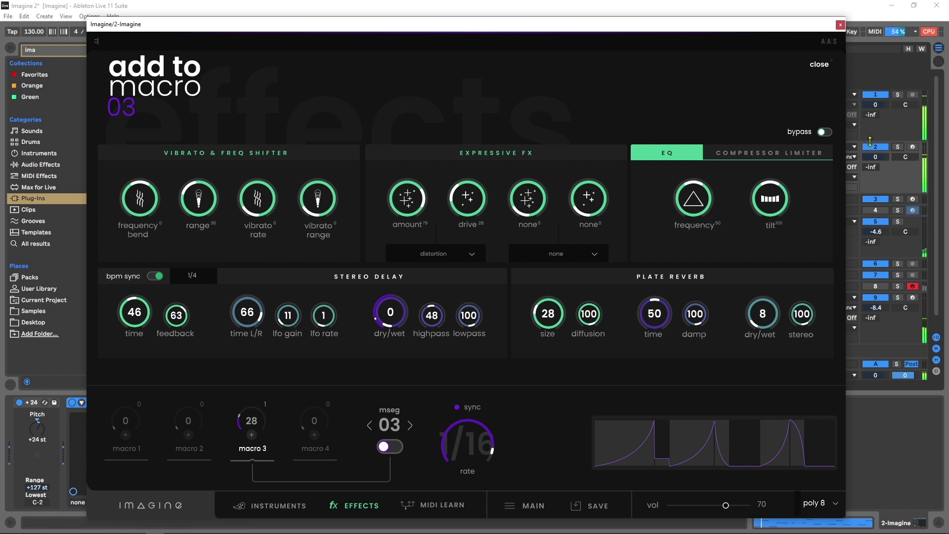
click(897, 148)
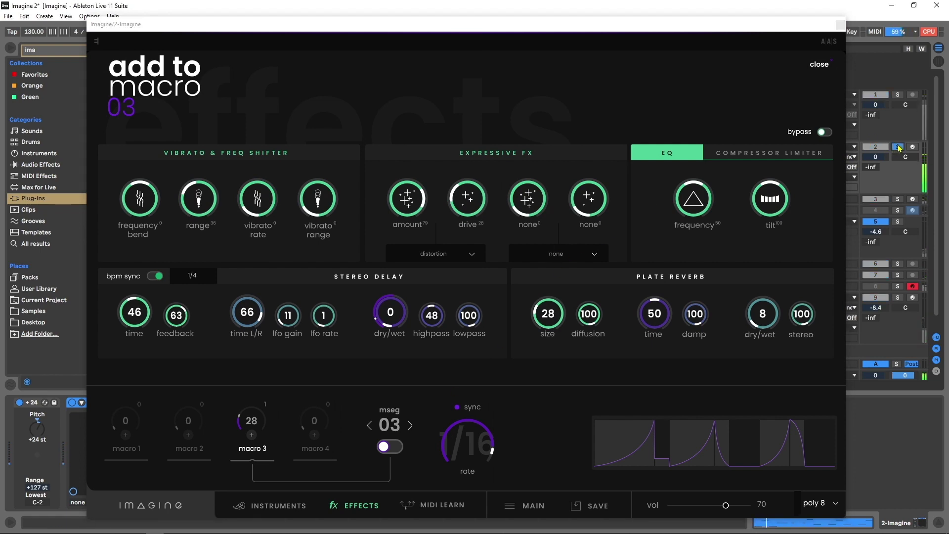
click(898, 147)
Compare the distortion's drive at 0 with about 28 in the full mix, keep about 28 and close the plugin window.
double_click(466, 221)
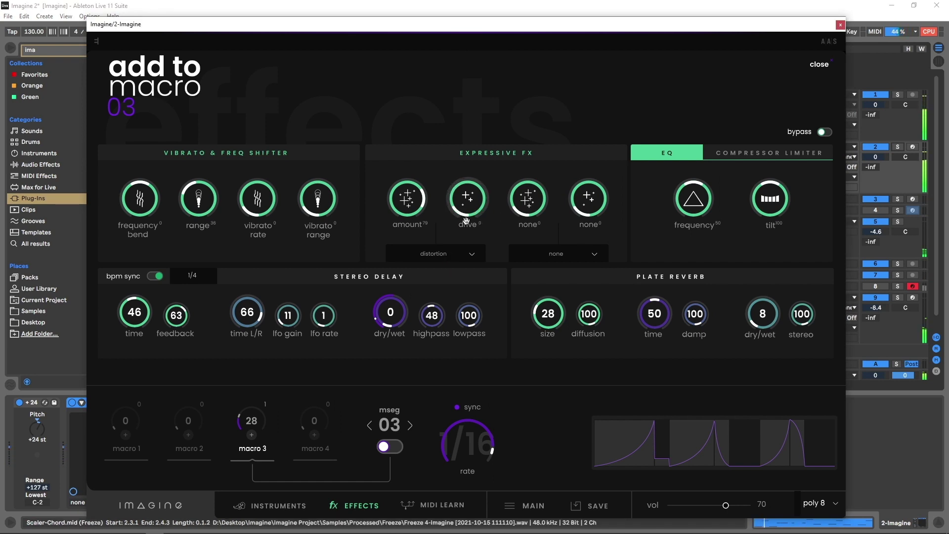
drag(466, 221, 484, 176)
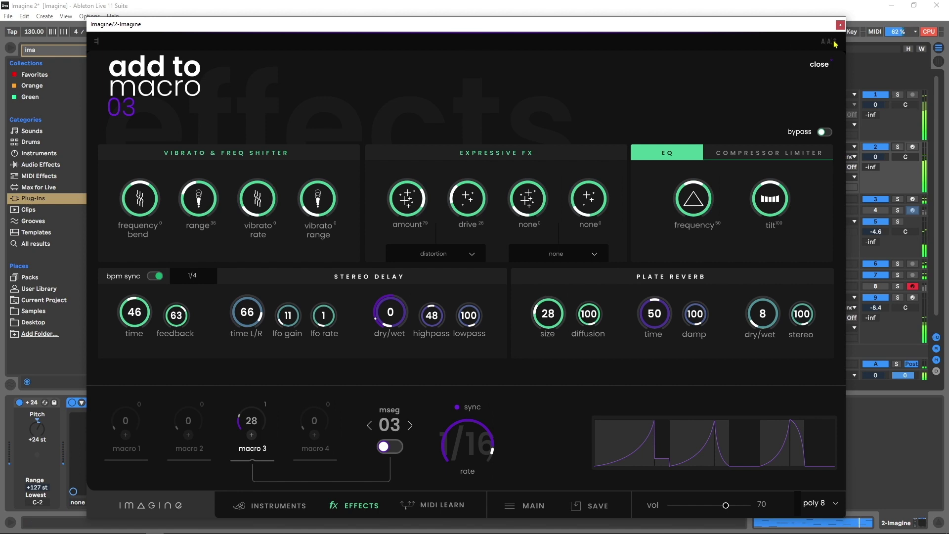
click(840, 25)
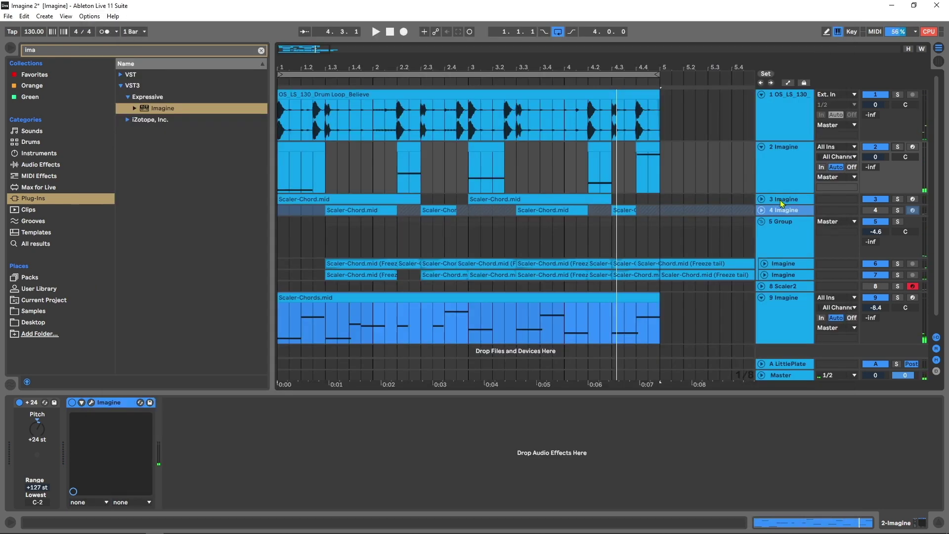
Unfold track 3 Imagine and play it back soloed to hear its part alone.
click(761, 200)
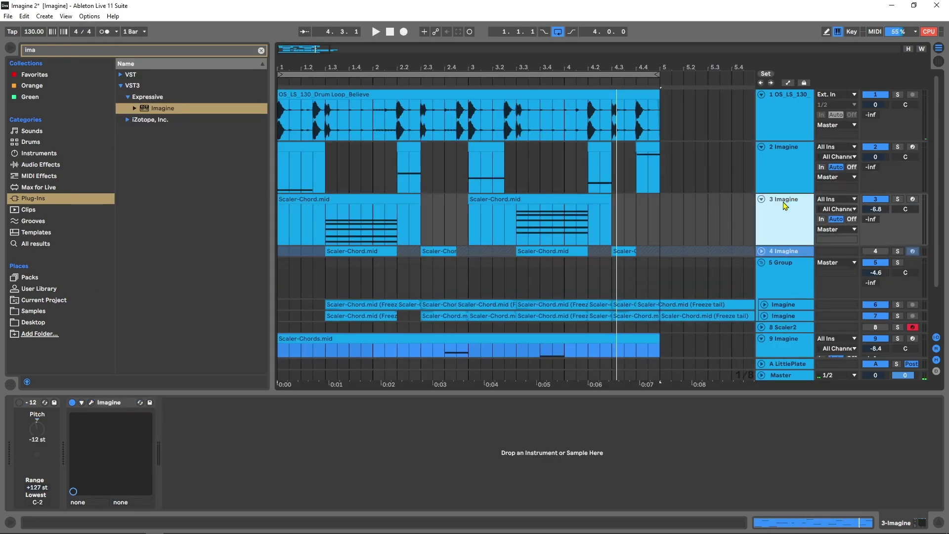
click(898, 199)
click(775, 171)
key(space)
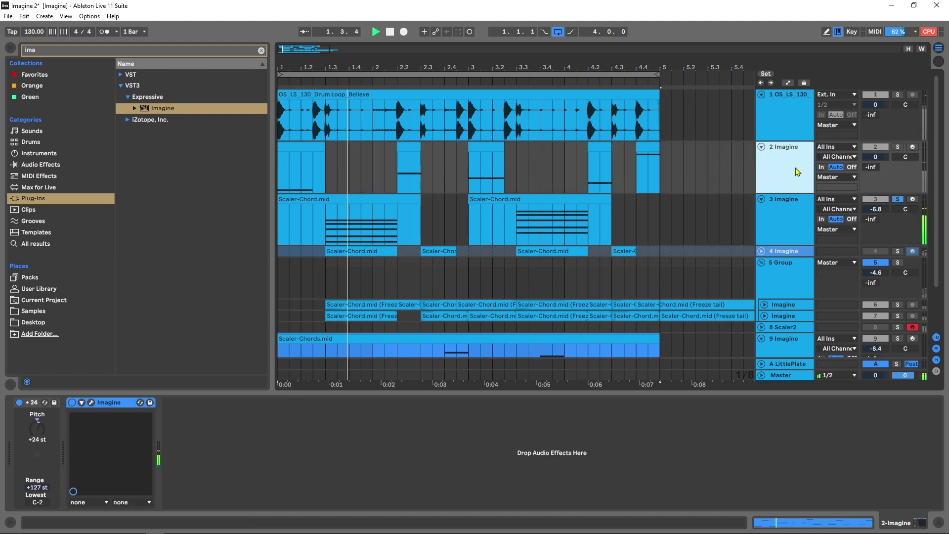
click(794, 228)
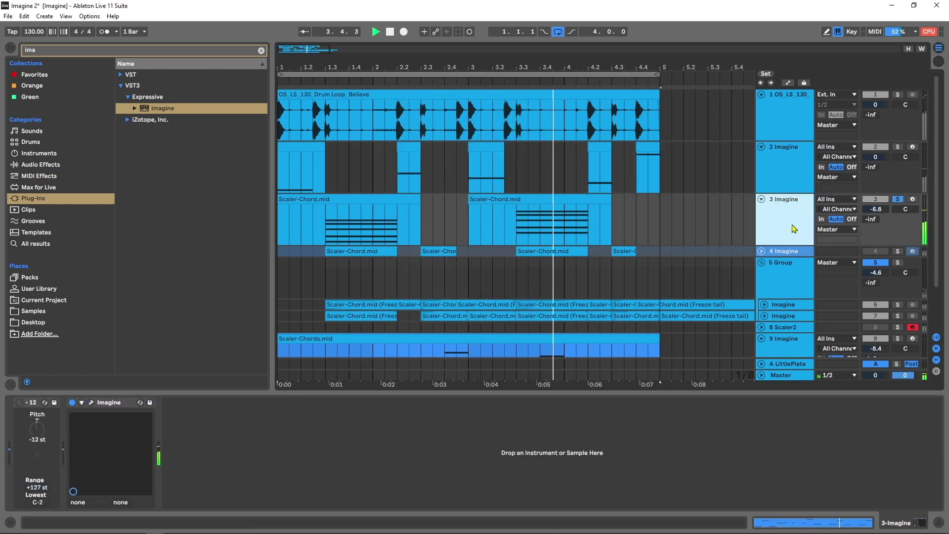
Unfold track 4 Imagine and audition it soloed from 1.3.1, stopping playback near the loop's end.
click(761, 251)
click(896, 252)
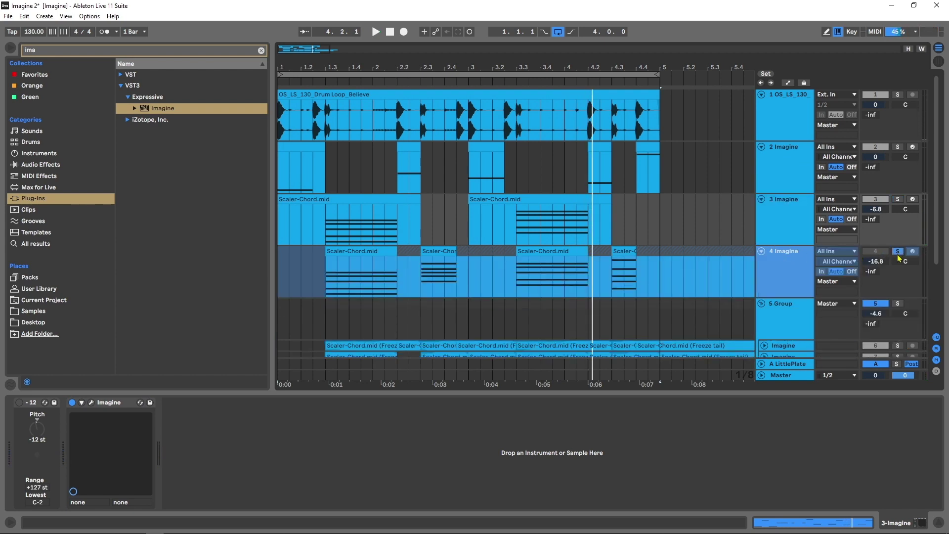
click(331, 293)
key(space)
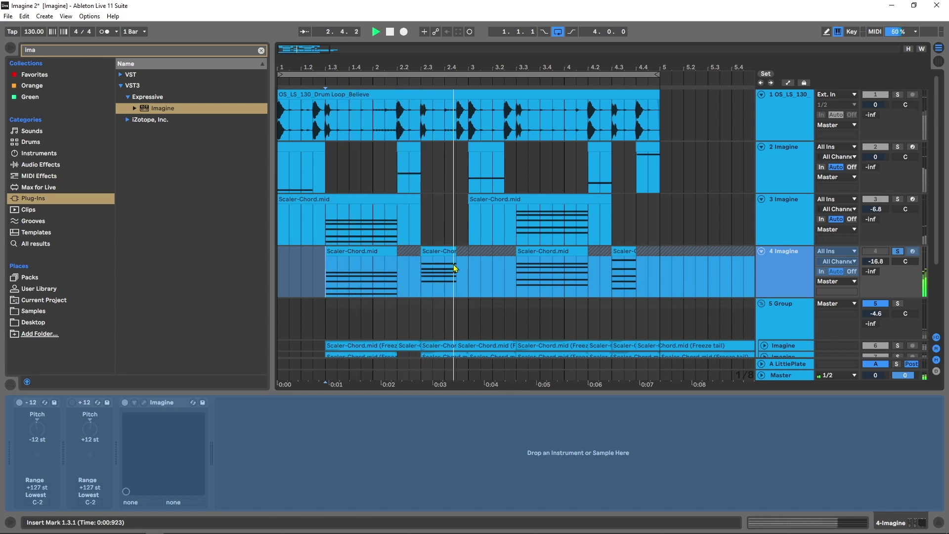
scroll(786, 288, down, 3)
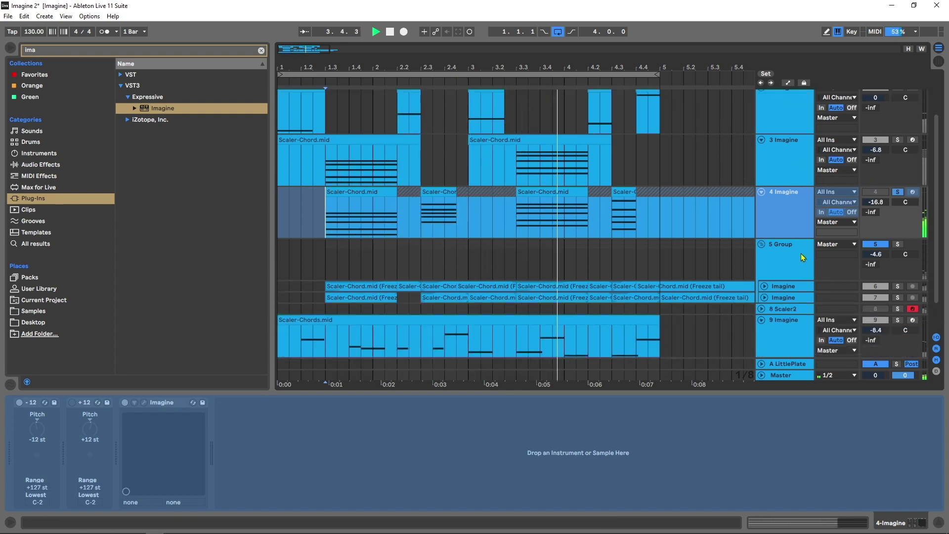
key(space)
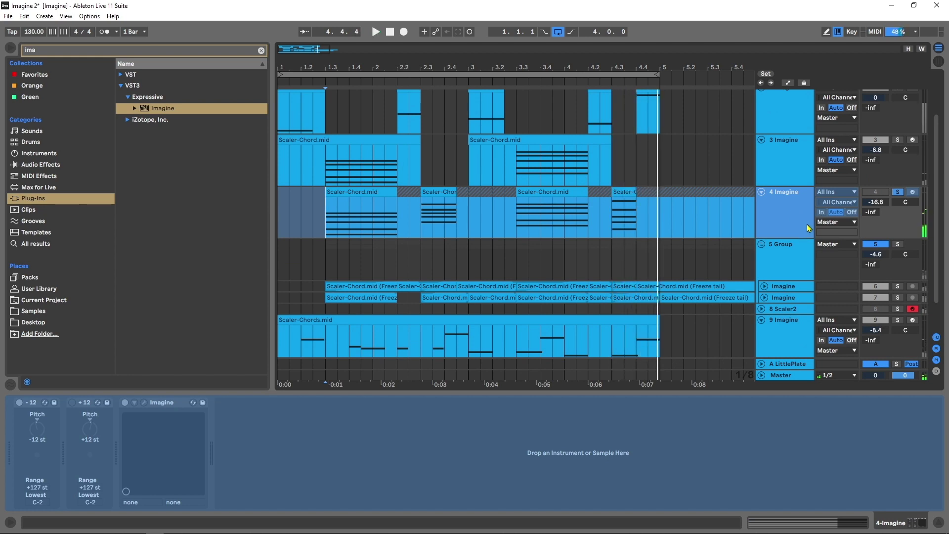
Unfold the two frozen Imagine tracks in track 5 Group and audition the group soloed from 1.3.1.
scroll(793, 245, down, 1)
click(764, 262)
scroll(770, 272, down, 2)
click(764, 279)
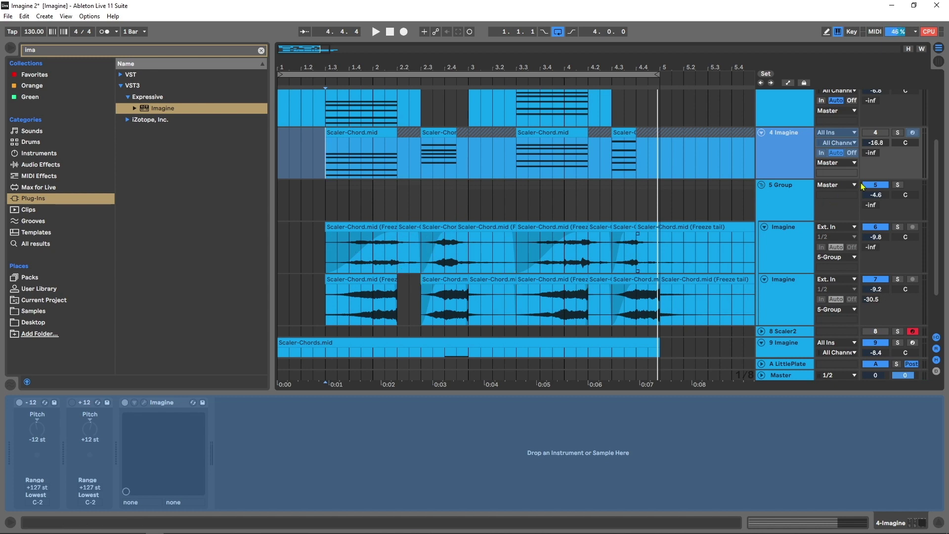
click(900, 186)
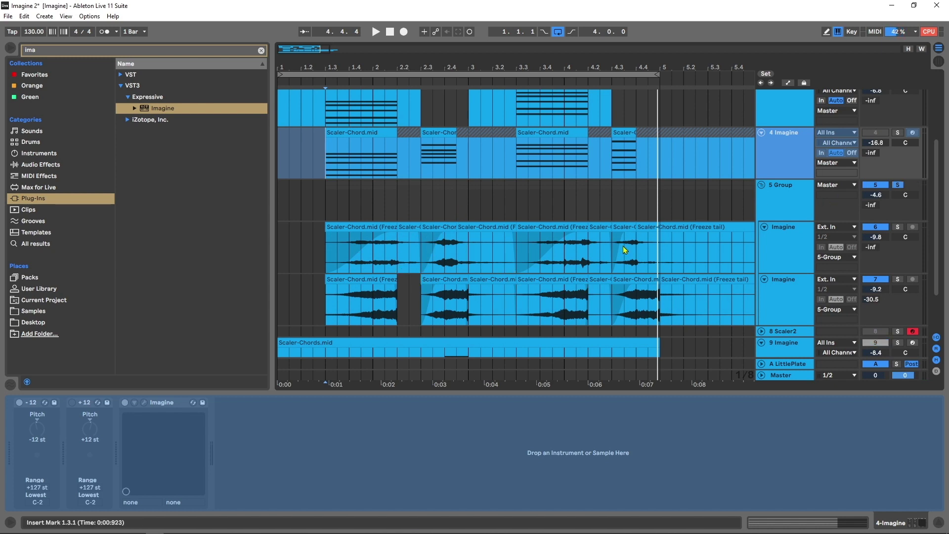
click(329, 306)
key(space)
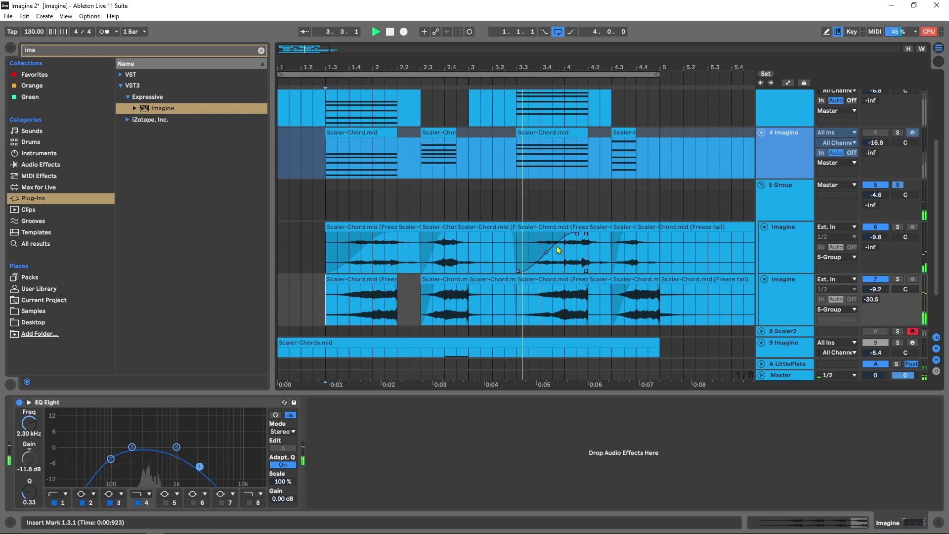
Audition track 9 Imagine soloed, and turn its solo off to hear the full mix.
scroll(598, 279, down, 3)
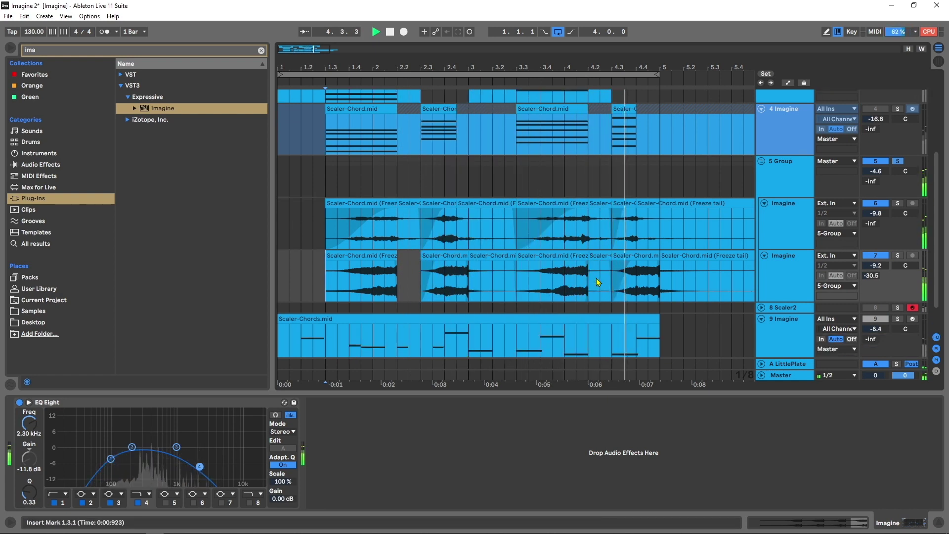
scroll(598, 281, down, 2)
key(space)
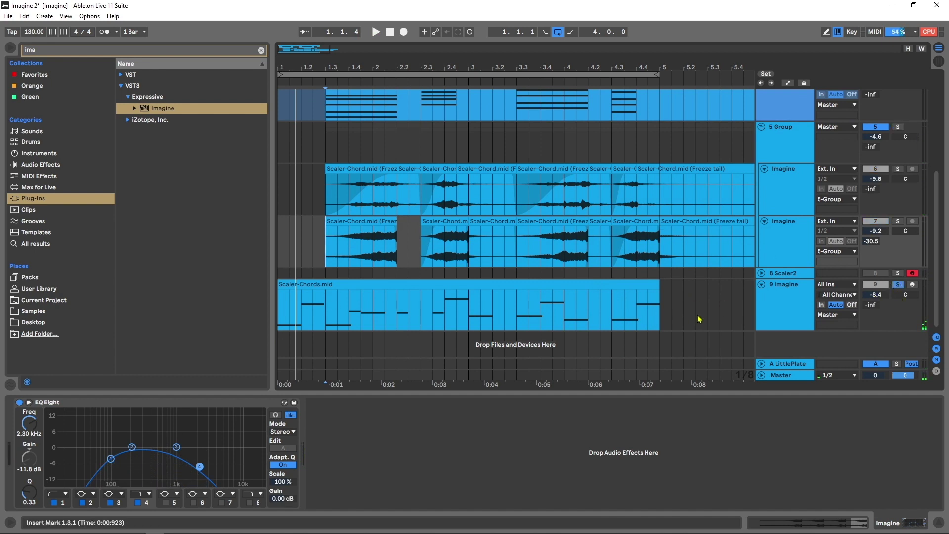
key(space)
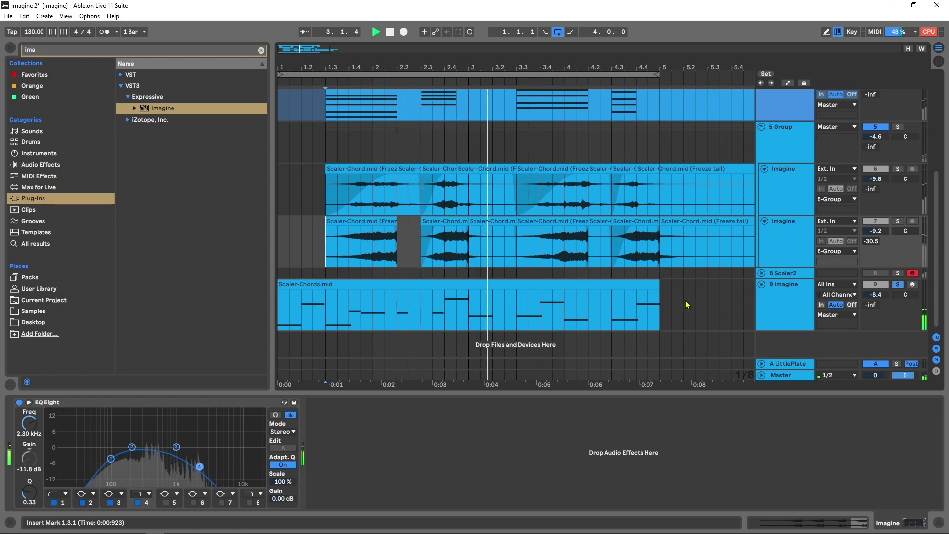
click(897, 288)
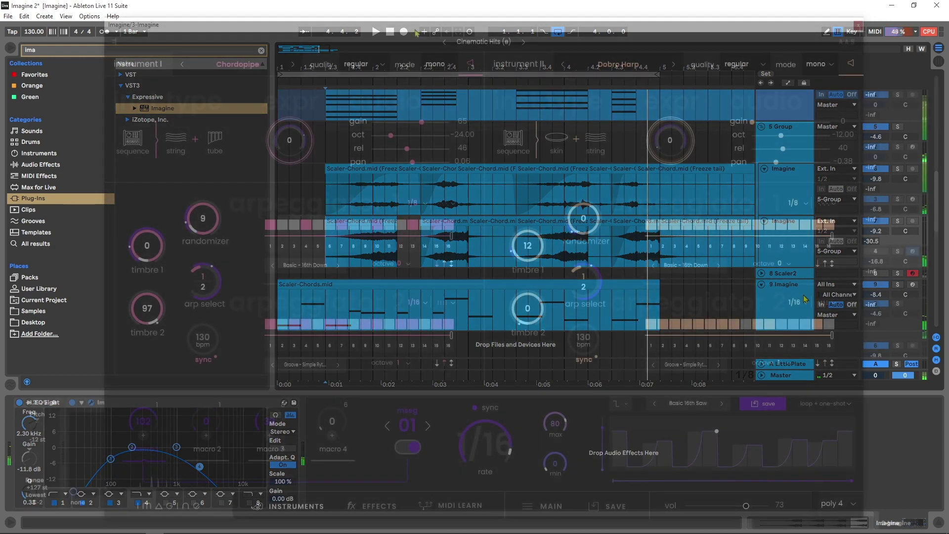